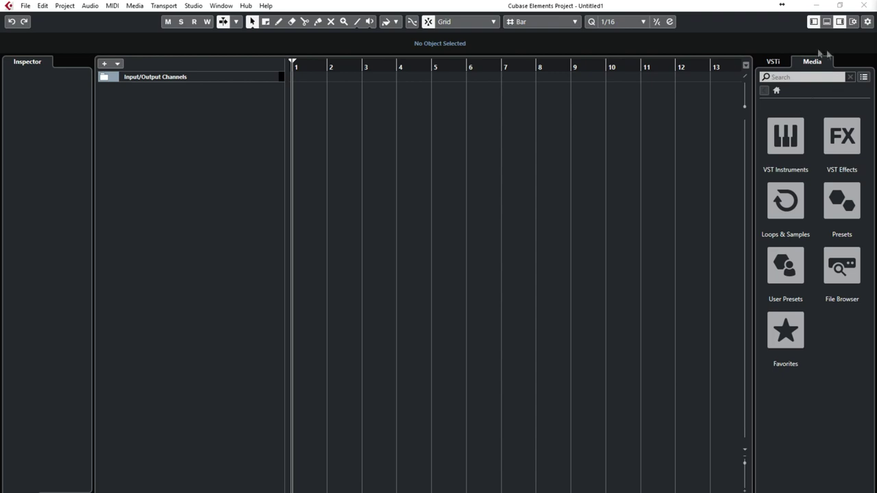
- Drag Band-in-a-Box DAW VST3 Plugin from VST Instruments > Other into the track list
click(775, 140)
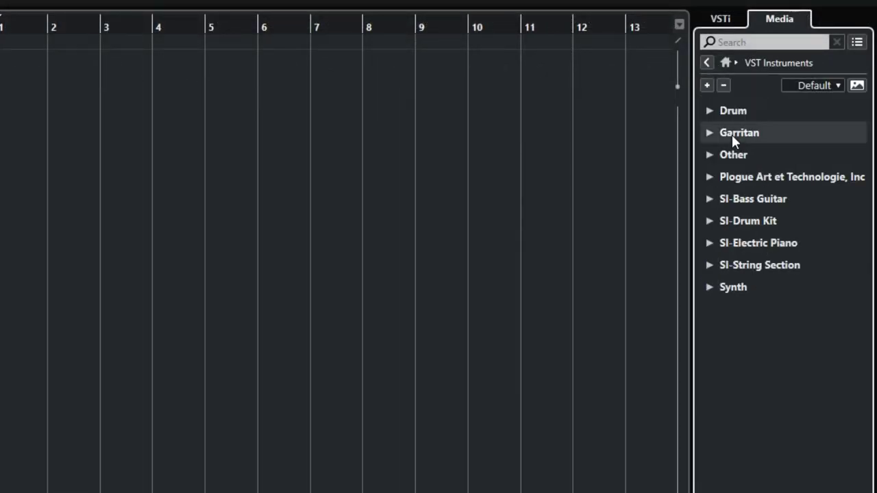
click(708, 156)
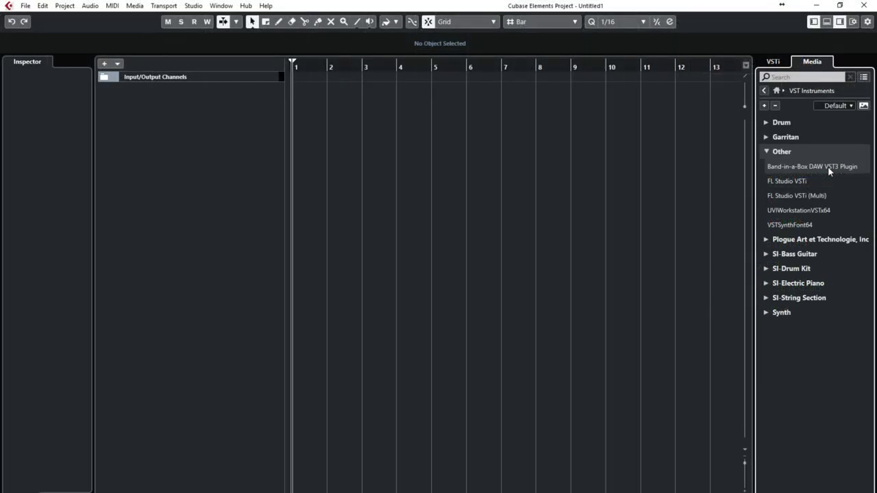
drag(828, 166, 163, 92)
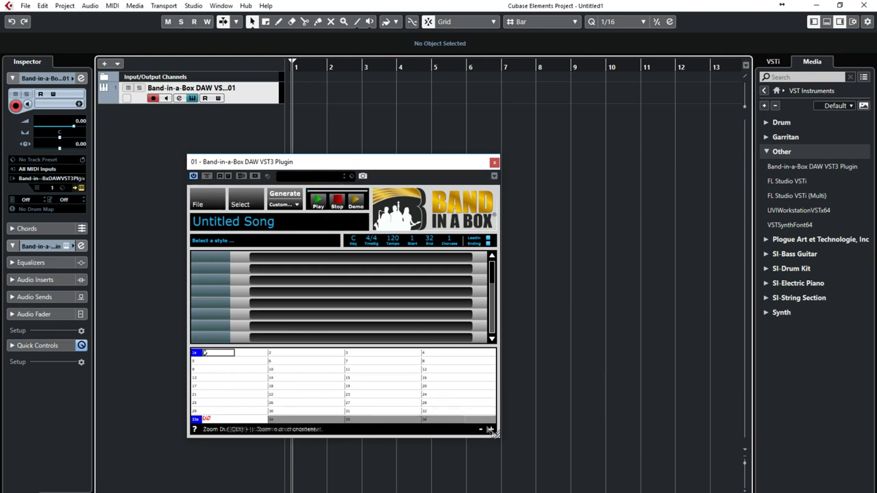
- Resize the Band-in-a-Box plugin window larger to show more bars of the chord sheet
drag(501, 439, 699, 492)
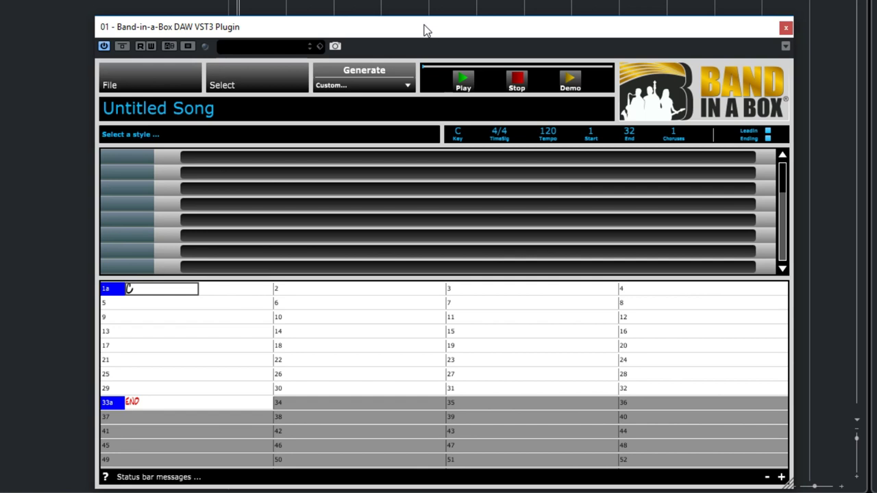
click(457, 135)
- Set the song key to F, enter F7, Ab7sus, Bb7, and repeat bars 1–8 at bar 9
click(467, 184)
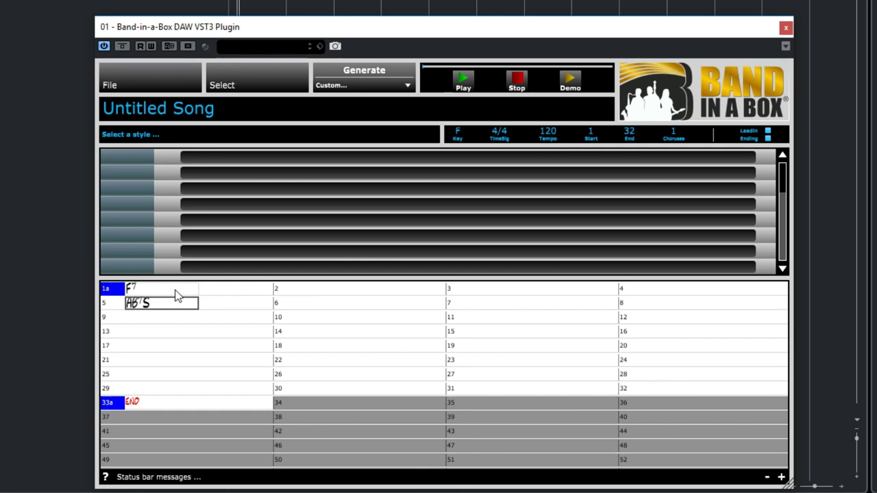
key(Return)
key(Return)
key(Return)
key(Return)
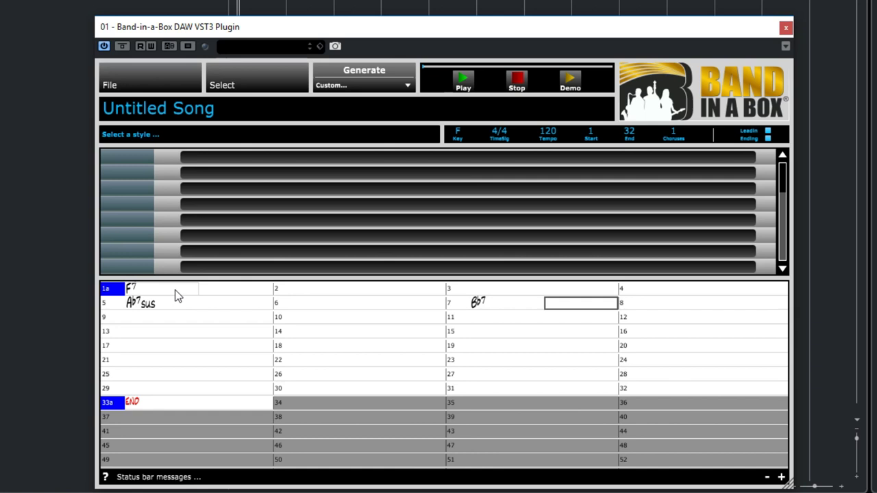
key(Return)
key(Return)
key(Return)
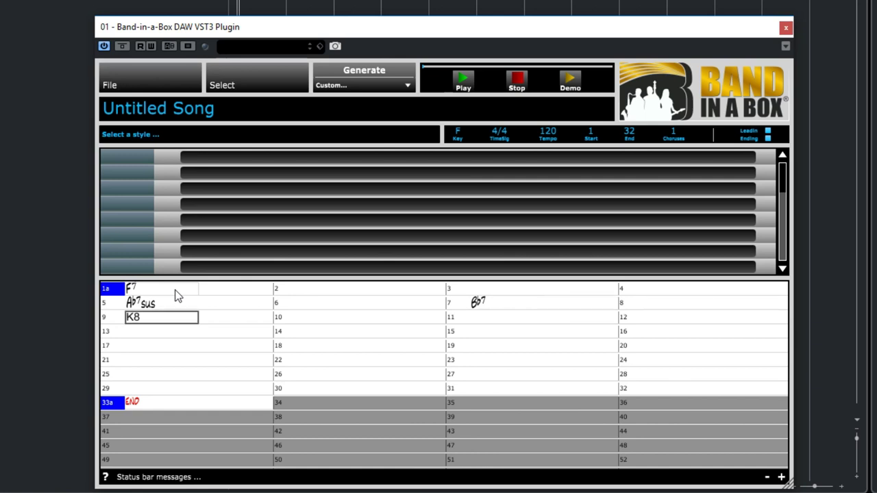
key(Return)
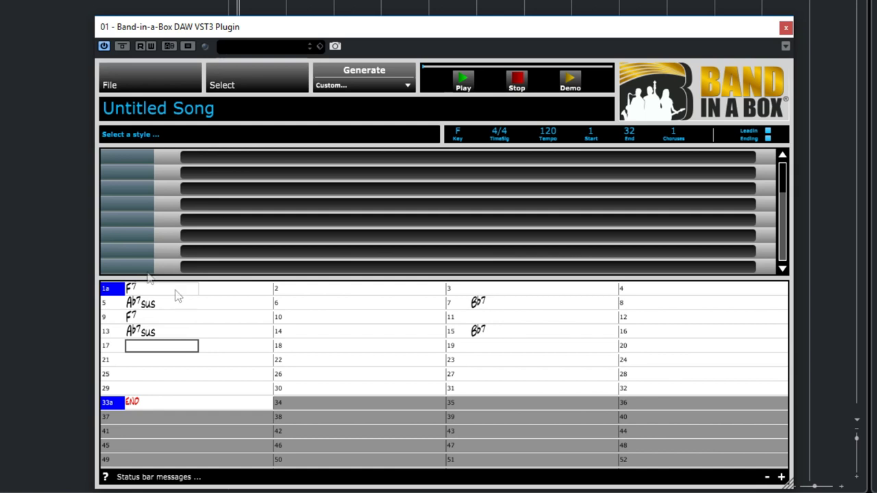
- Add part markers at bars 9 and 17, making bar 17 the B part
click(108, 319)
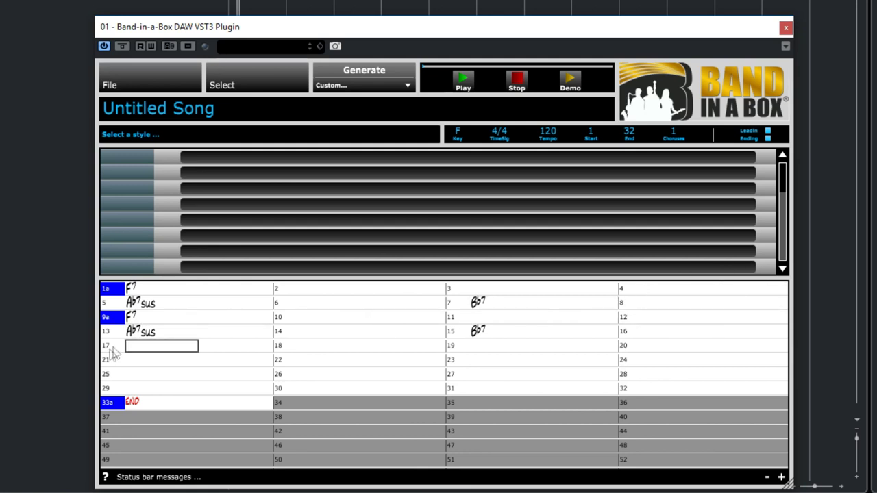
click(109, 349)
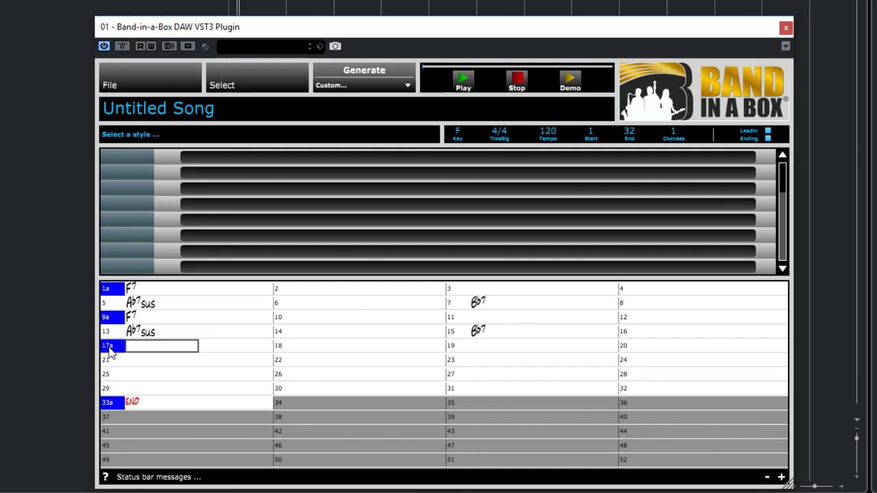
click(109, 348)
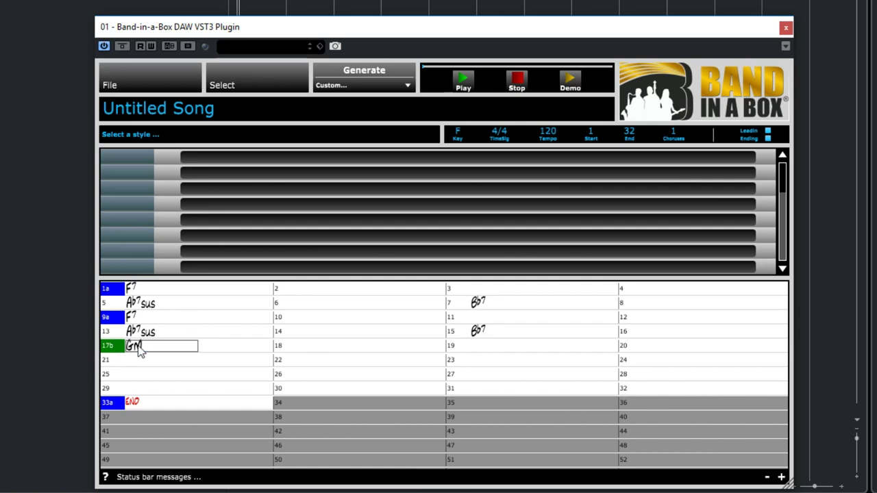
- Enter the B-section chords Gm, Cm, Gm and C7 in bars 17–23
key(Return)
key(Return)
text(Cm)
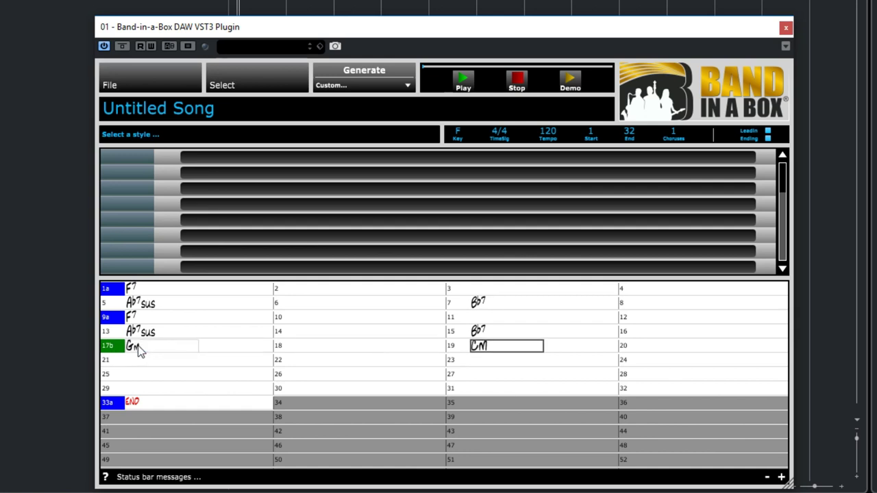
key(Return)
key(Return)
key(Return)
key(Return)
text(G)
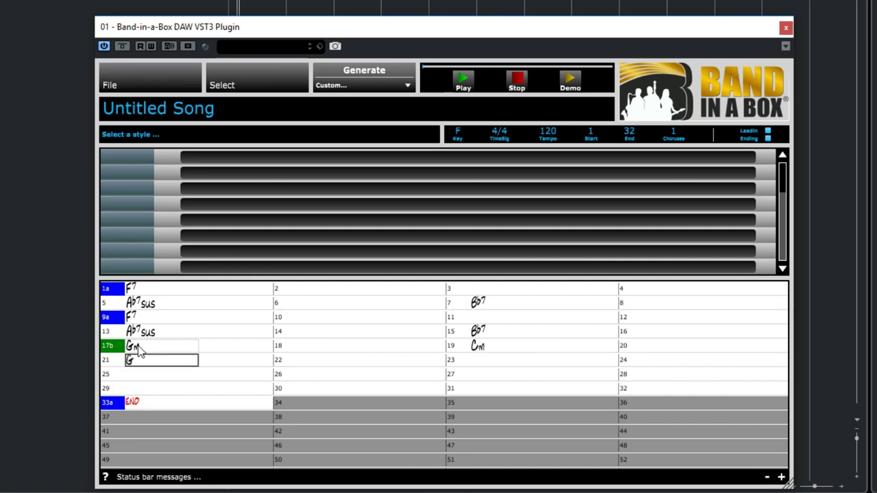
text(m)
key(Return)
key(Return)
key(Return)
key(Return)
text(C7)
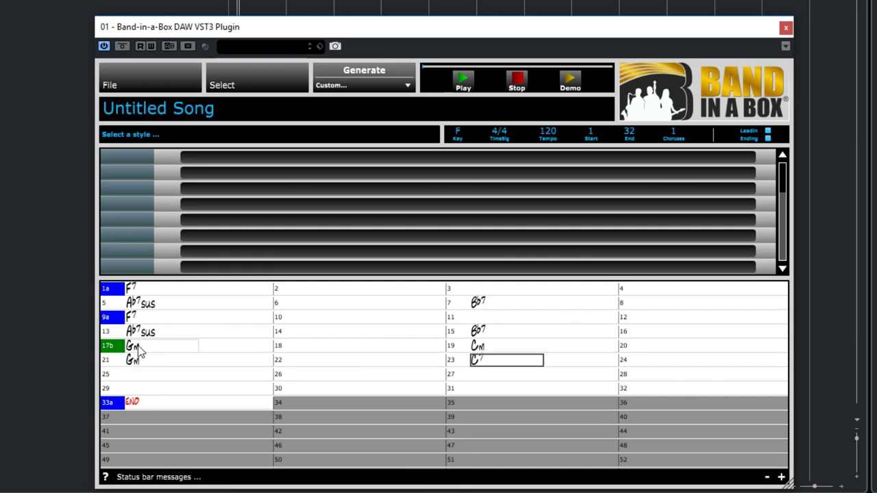
key(Return)
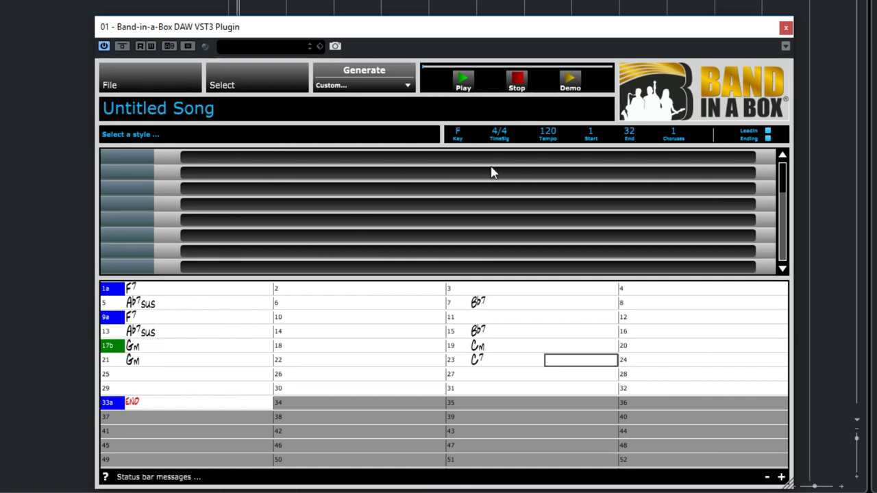
- End the song at bar 24 and put an F chord on the ending at bar 25
click(631, 131)
text(24)
key(Return)
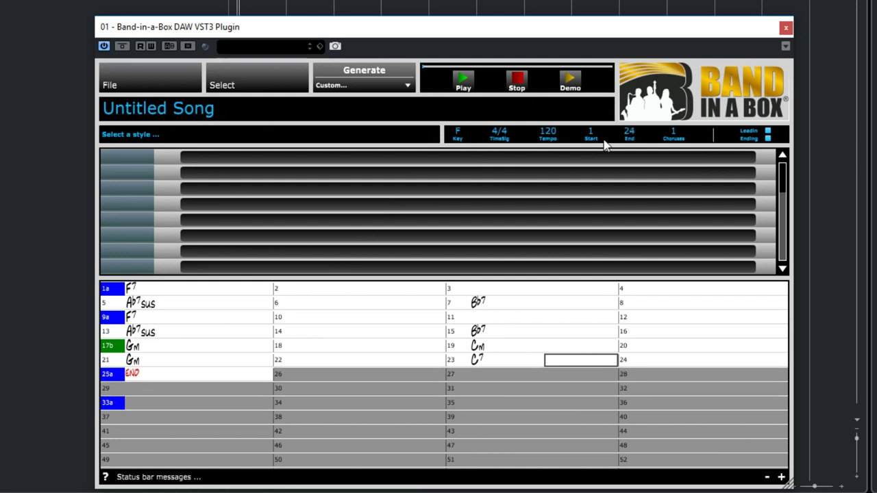
click(150, 376)
text(F)
key(Return)
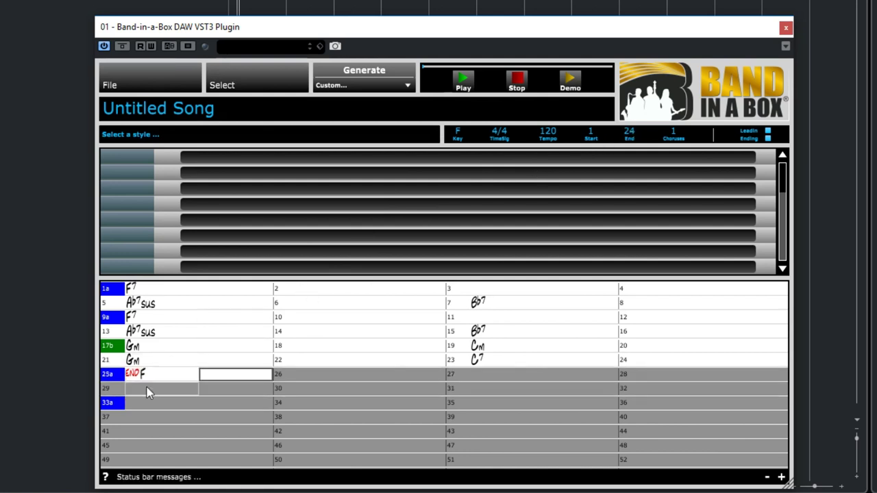
- Set the song's choruses count to 4
click(673, 131)
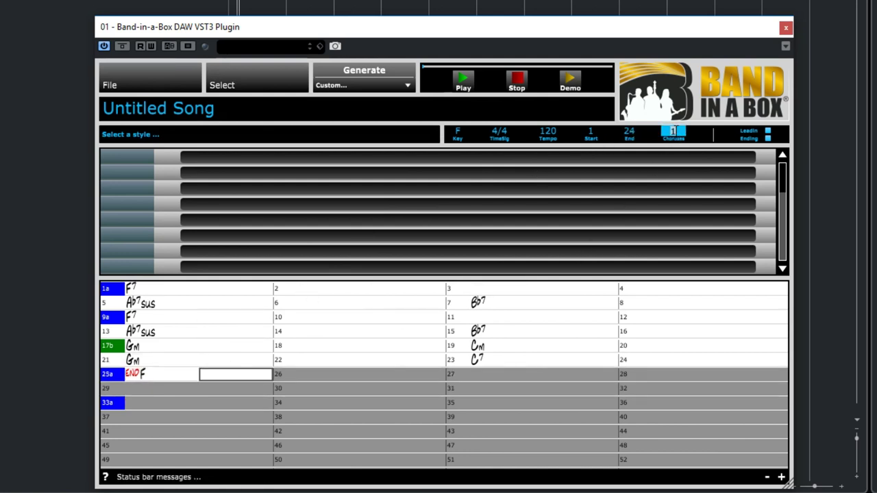
text(4)
key(Return)
click(157, 134)
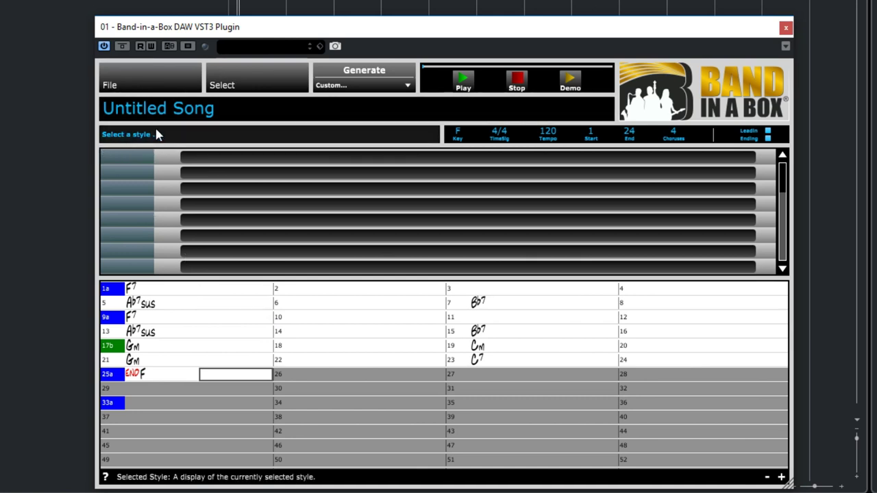
click(240, 88)
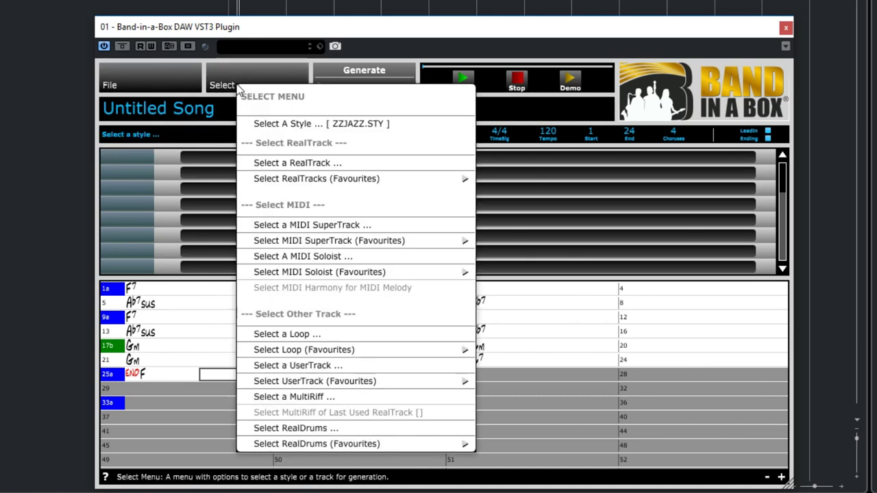
- Choose Select A Style... to open the StylePicker
click(354, 124)
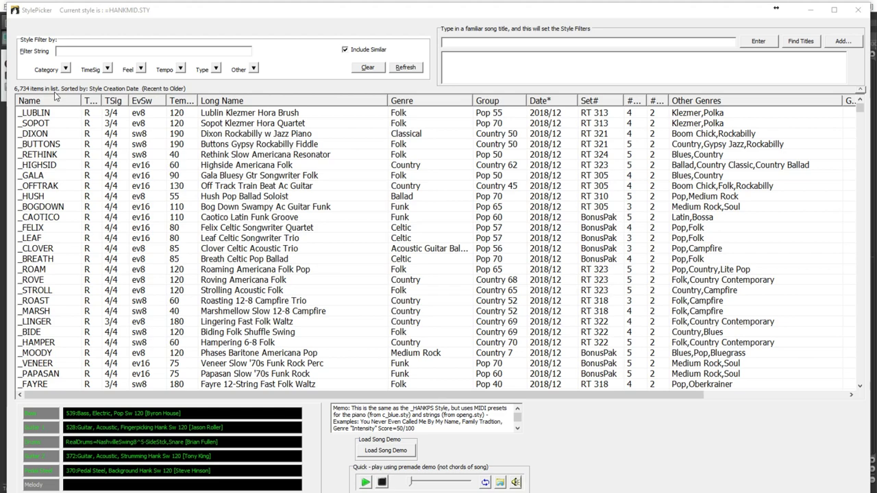
- Filter to EVERYTHING JAZZ and audition Crooner Big Band, Jazz Waltz, AfroCuban Bolero, then Medium Bossa Pollwinners 2
click(65, 68)
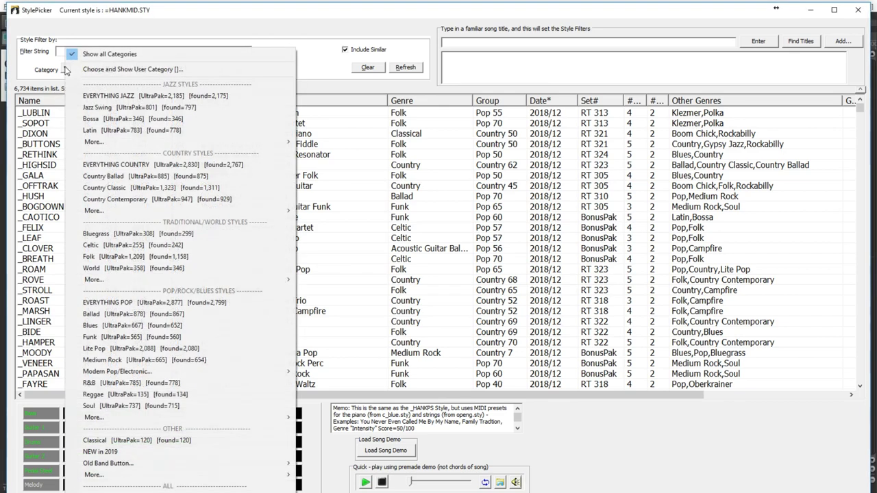
click(109, 96)
double_click(230, 115)
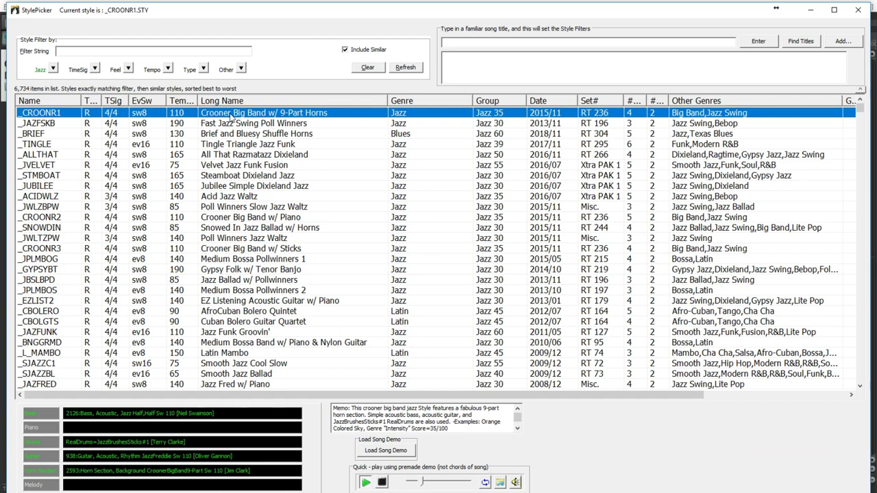
double_click(231, 240)
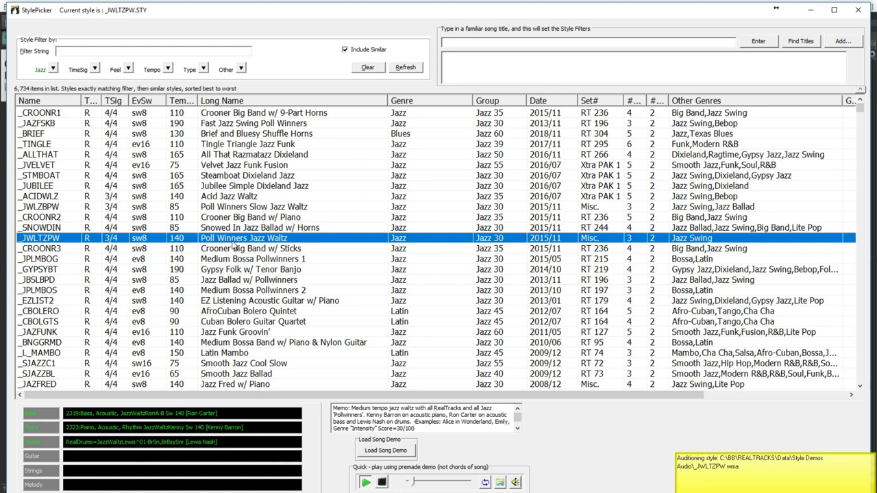
double_click(238, 312)
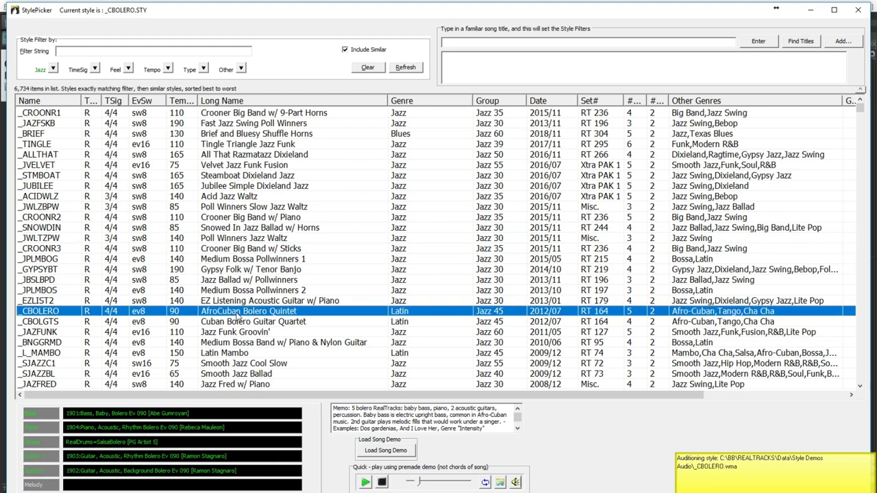
double_click(263, 290)
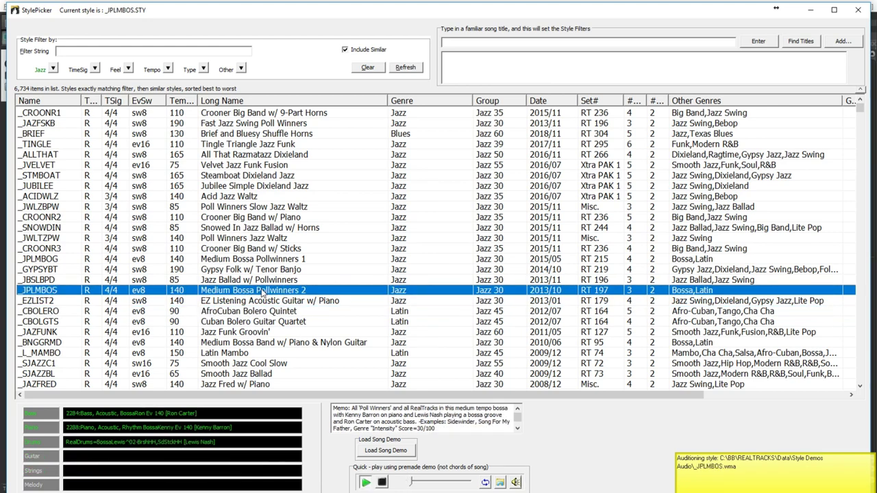
click(54, 70)
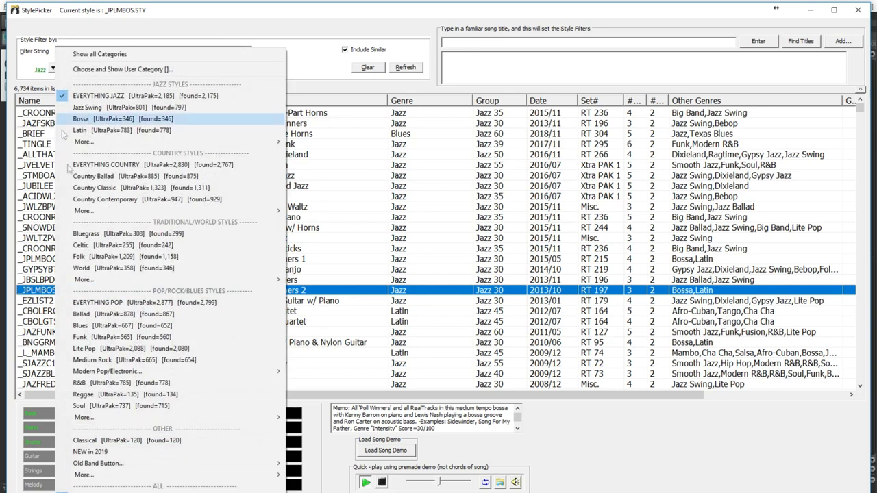
- Filter to Medium Rock and audition LA Hard Rock, Grotto, 12-String Rock Waltz, then Texas Rock Even
click(120, 361)
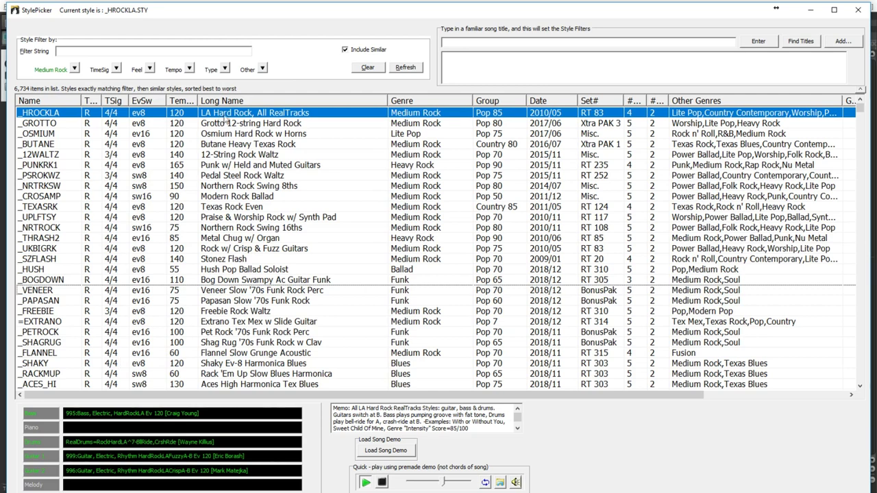
click(224, 116)
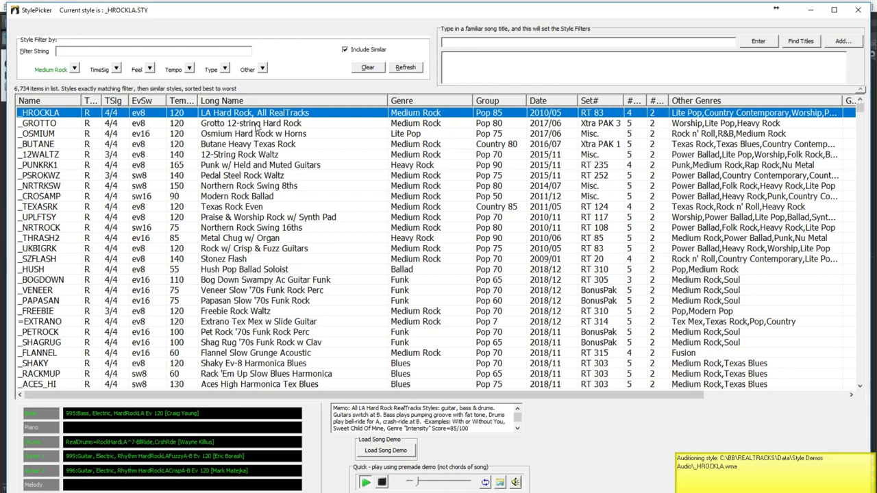
click(256, 124)
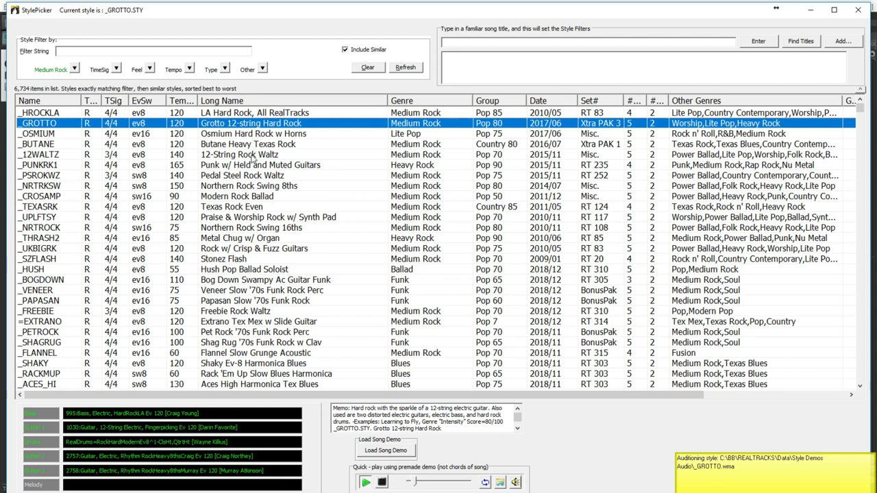
click(254, 156)
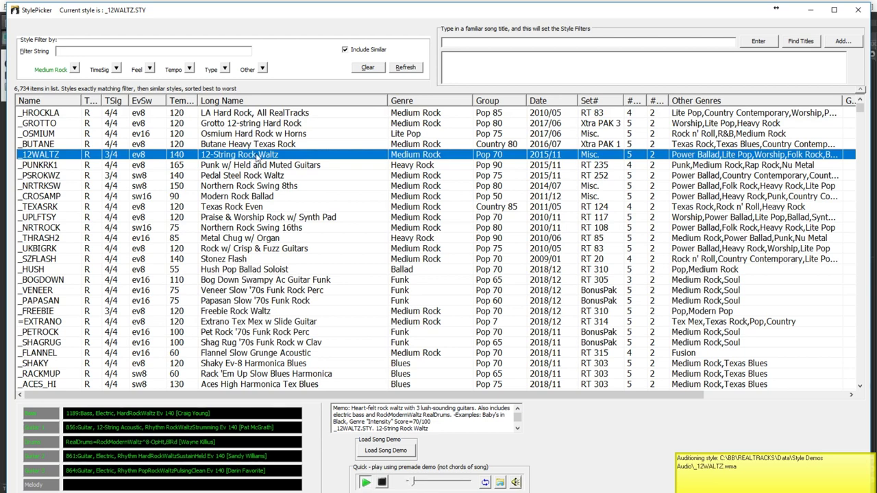
click(239, 208)
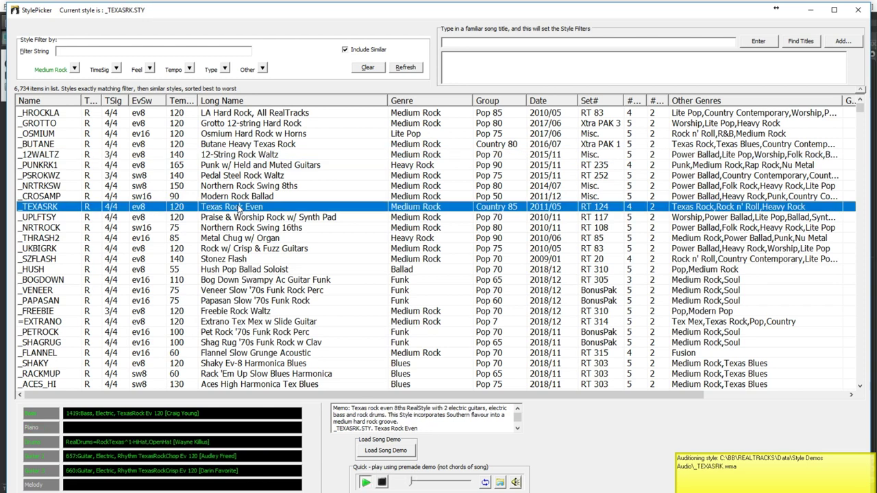
click(74, 70)
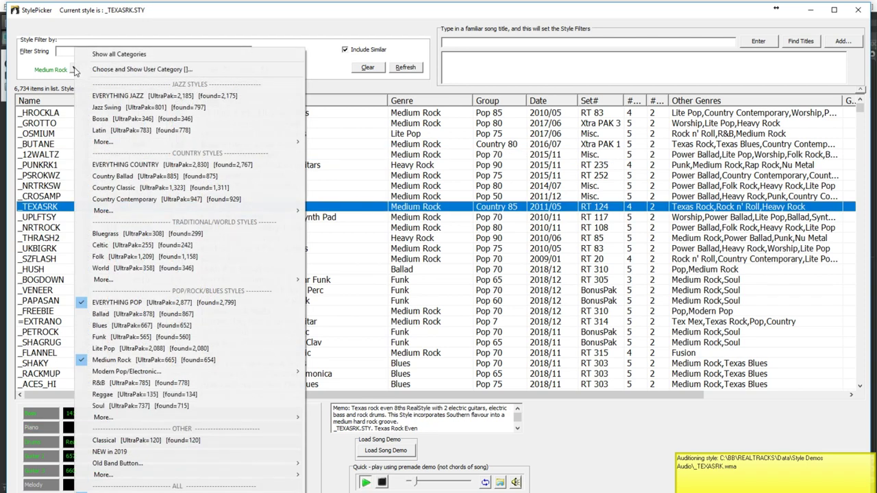
- Filter to EVERYTHING COUNTRY and audition Chicken Pickin, Songwriter Duo, Lowside, Folk Crossover, then Country Ballad w/ Baritone Guitar
click(130, 165)
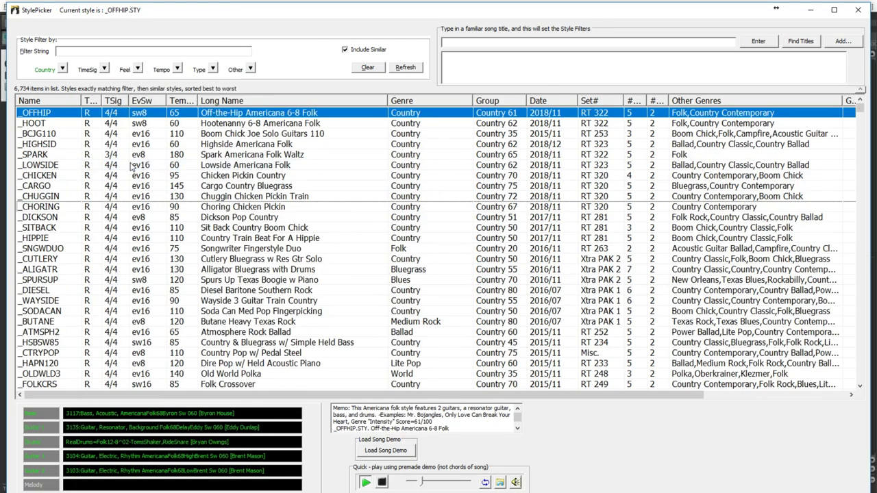
click(222, 178)
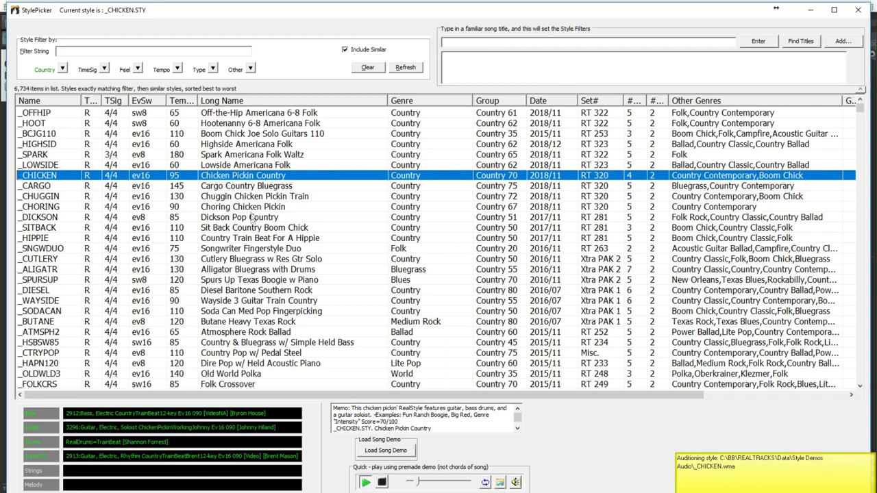
click(260, 250)
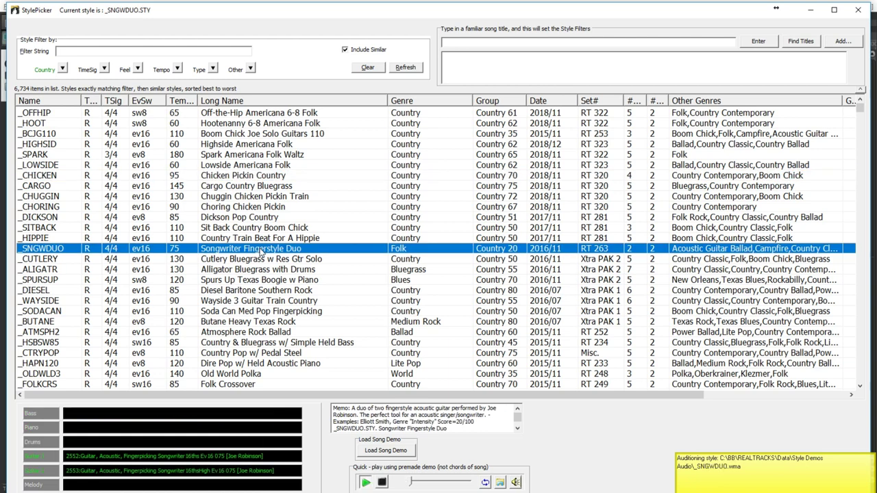
click(283, 167)
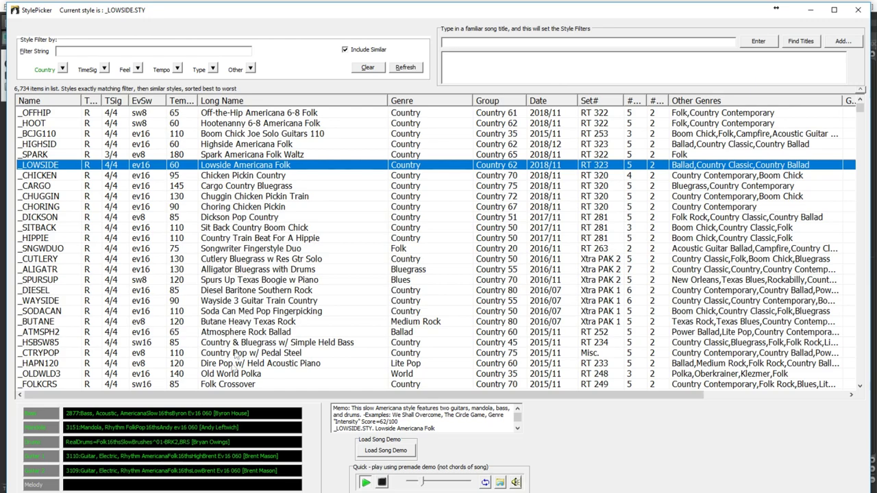
click(231, 386)
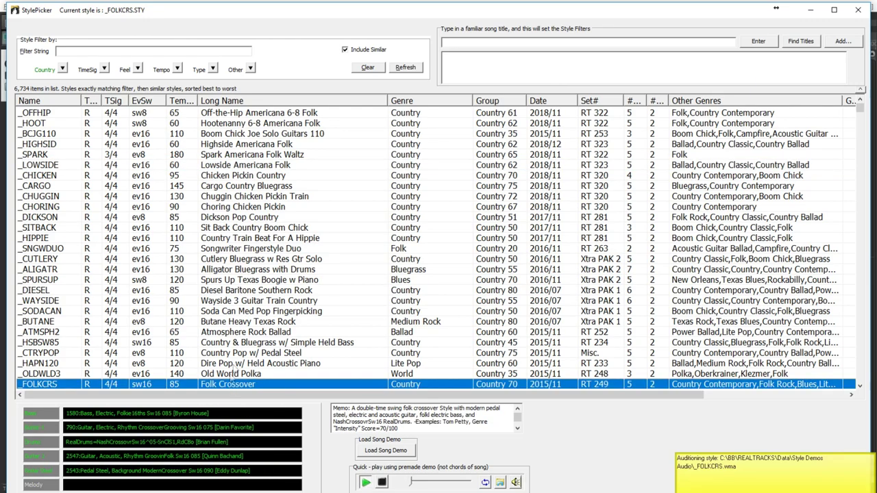
scroll(253, 336, down, 6)
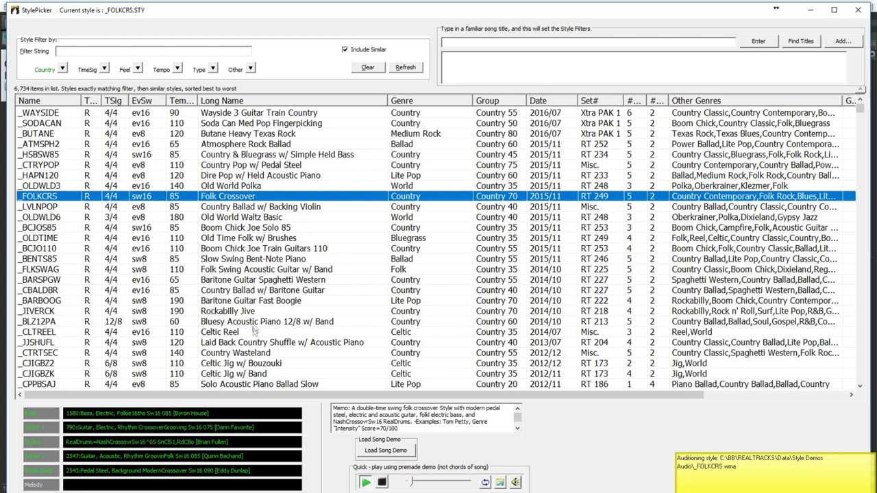
click(252, 290)
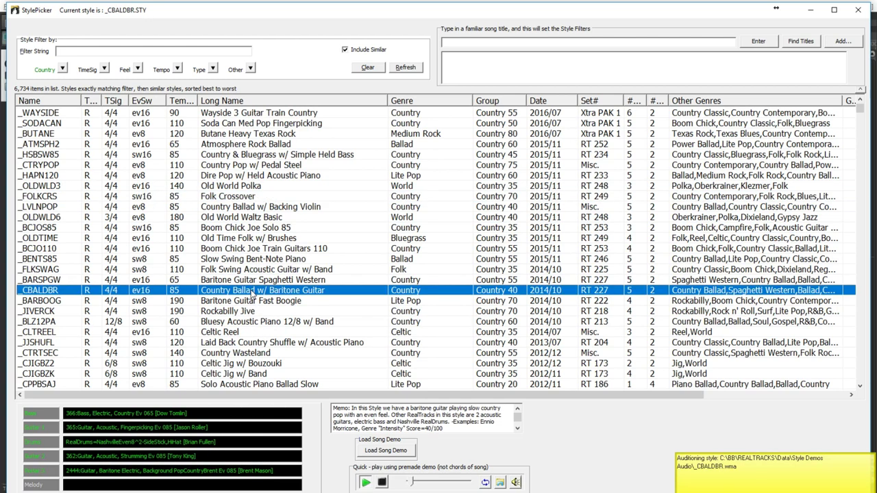
- Filter to Funk, audition San Francisco Funk and Modern Slap Funk, then pick Lash Out Modern Funk Quartet
click(63, 69)
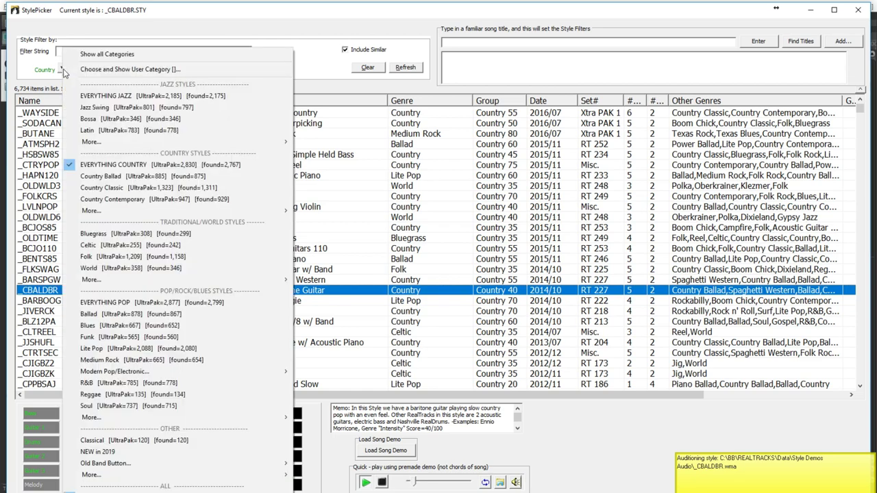
click(118, 338)
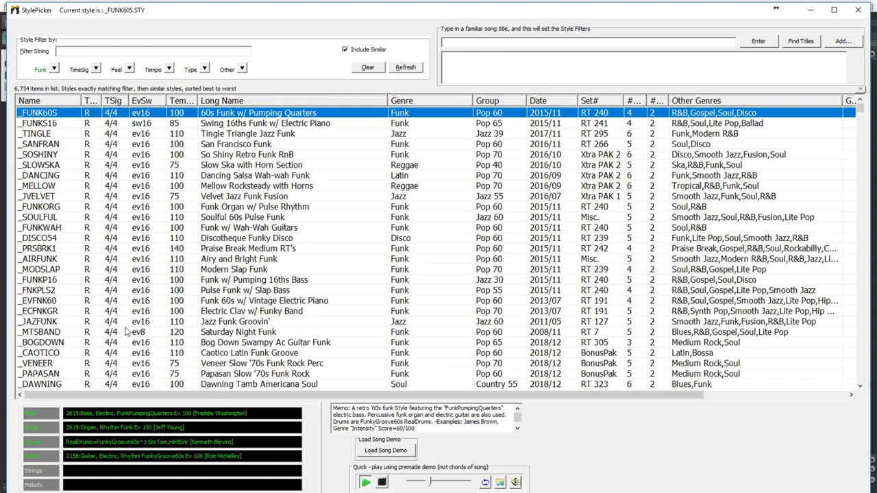
click(241, 145)
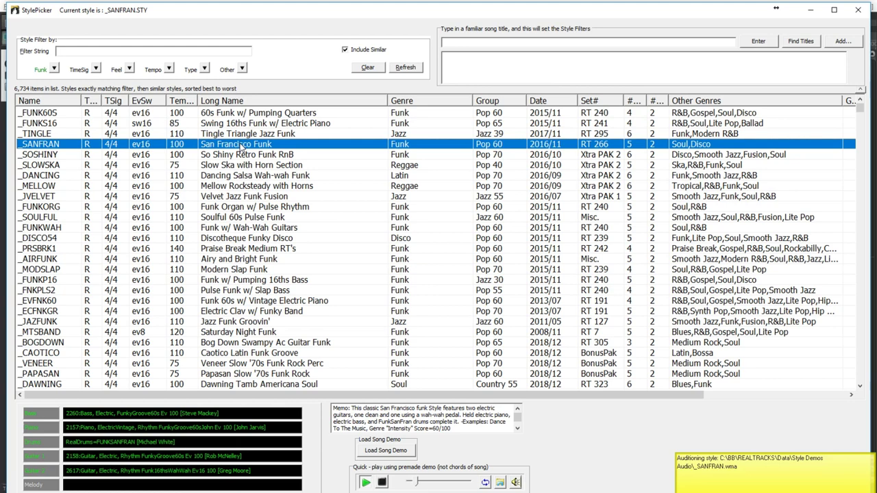
click(217, 272)
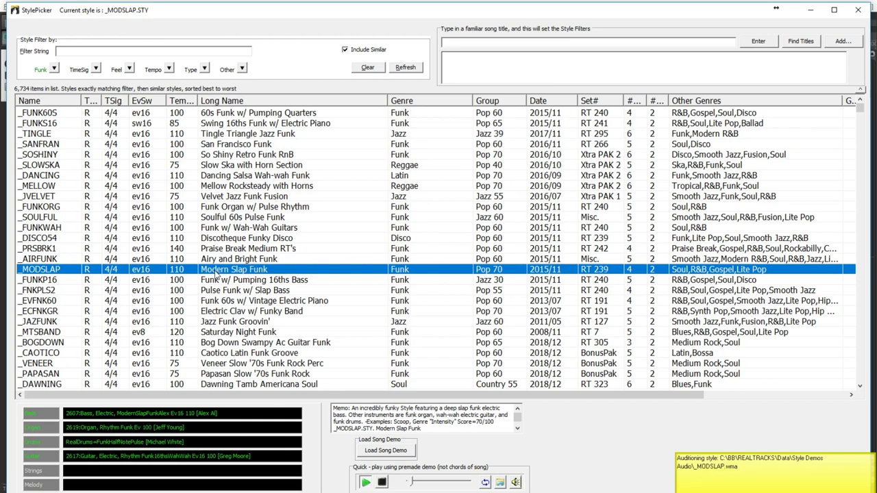
scroll(216, 274, down, 3)
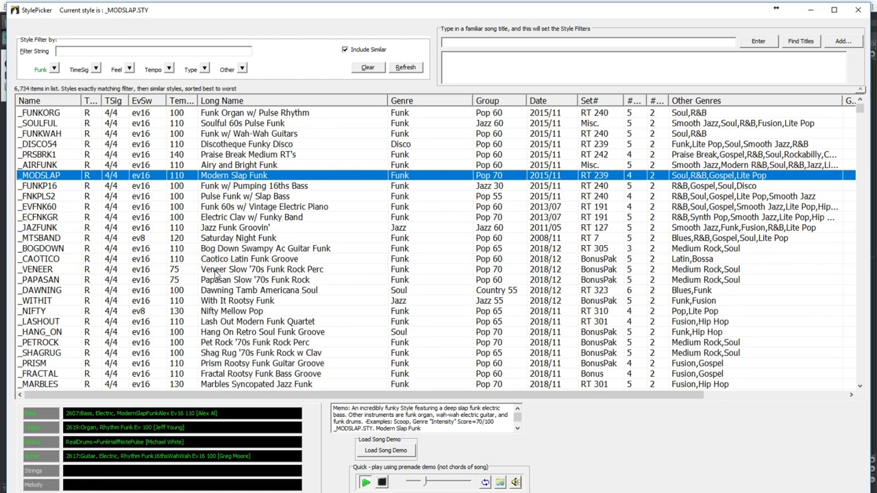
click(246, 325)
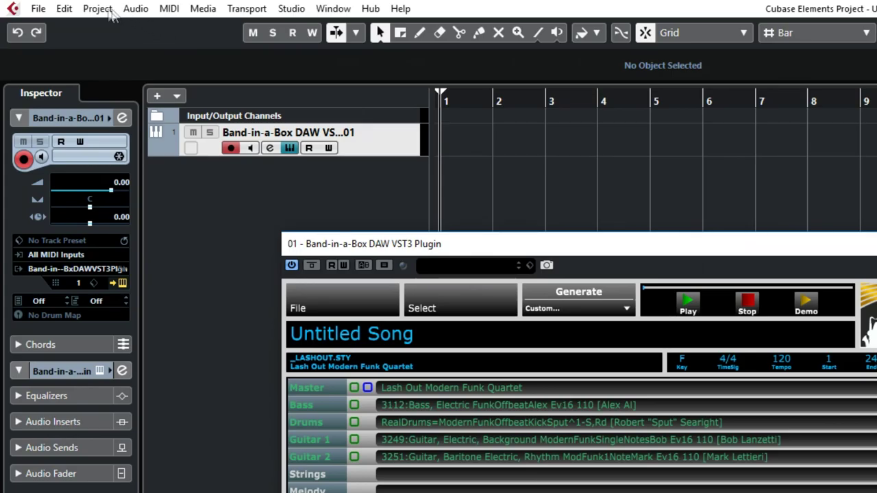
- Tap out the tempo in Project > Beat Calculator and accept it
click(68, 6)
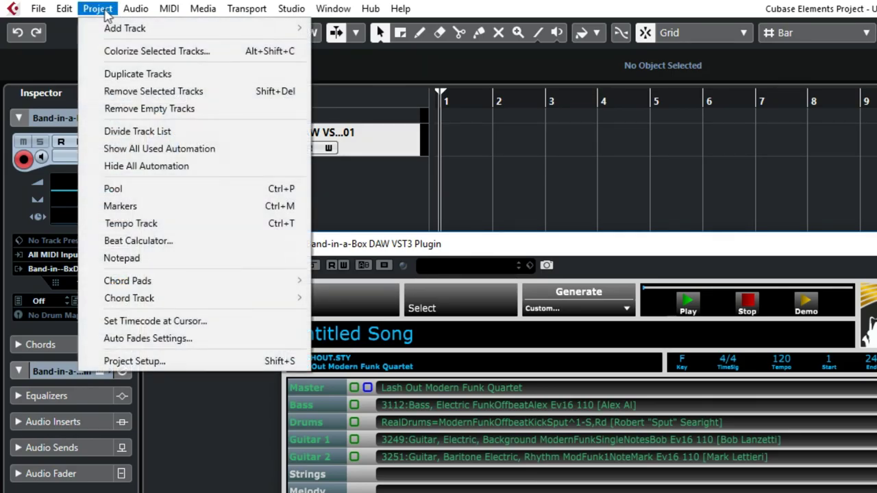
click(149, 244)
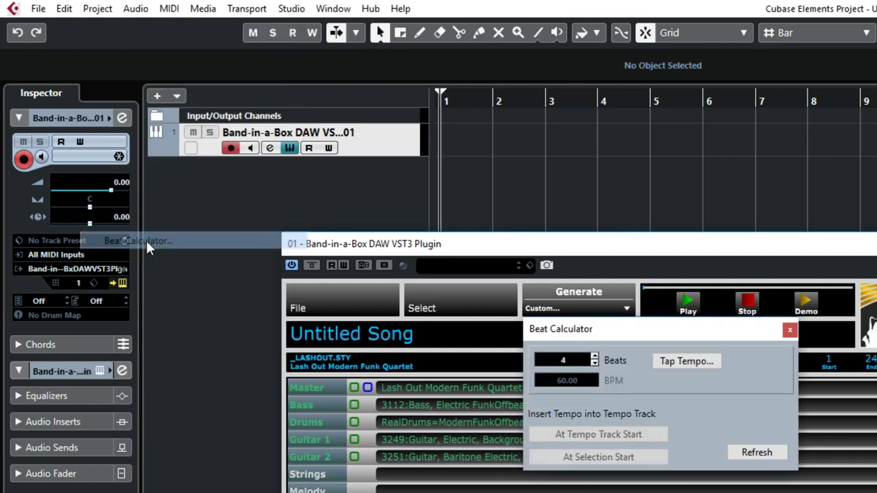
click(687, 361)
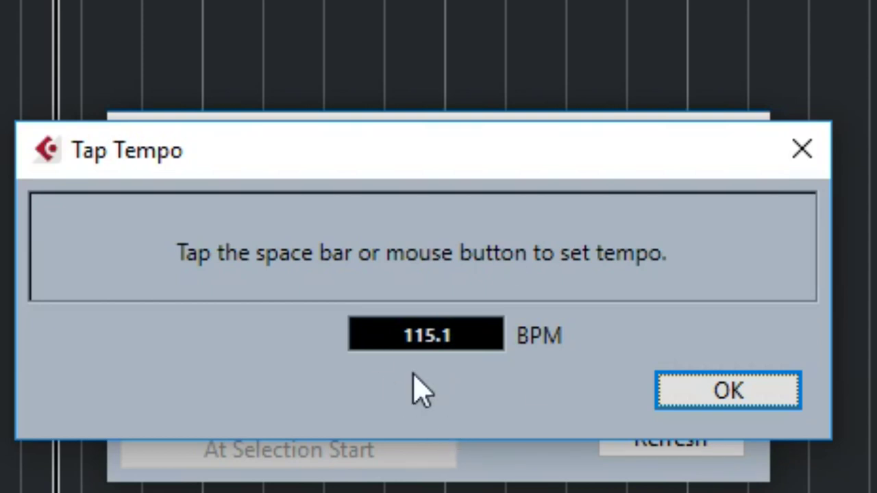
click(794, 396)
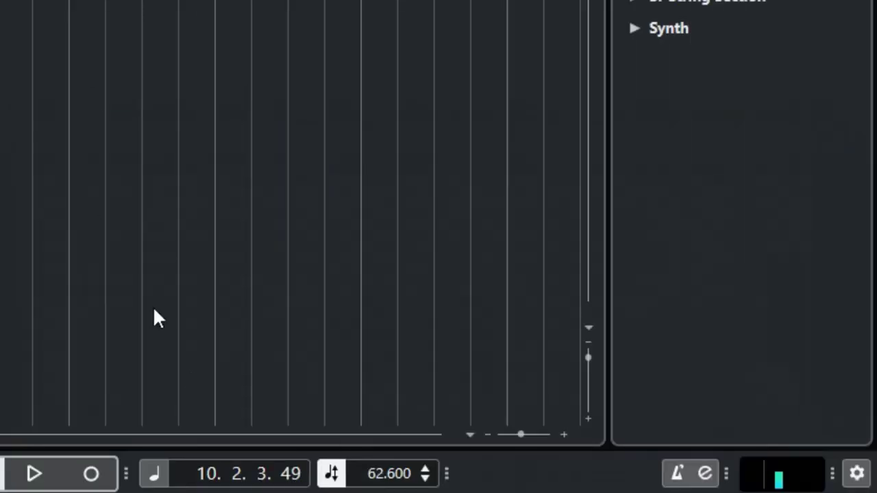
- Enter 115 BPM in the transport tempo field
double_click(374, 480)
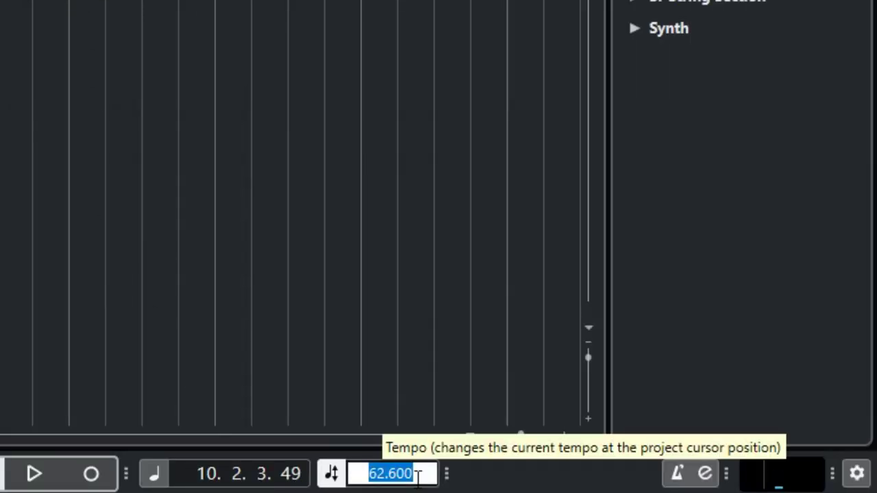
text(115)
key(Return)
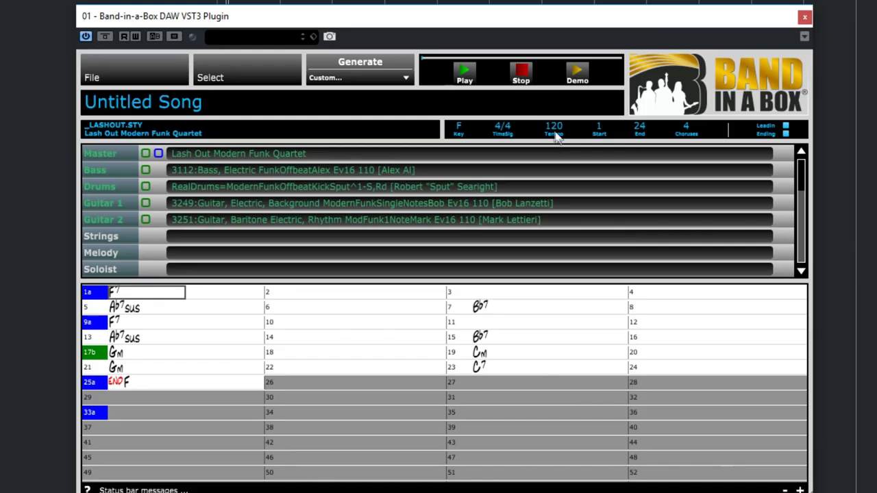
click(553, 125)
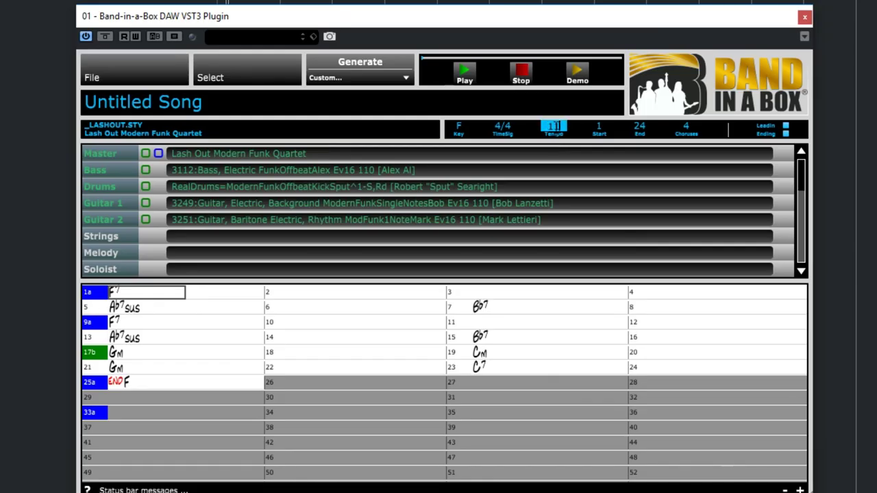
- Commit 115 as the plugin song's tempo and play back the generated funk arrangement
key(Return)
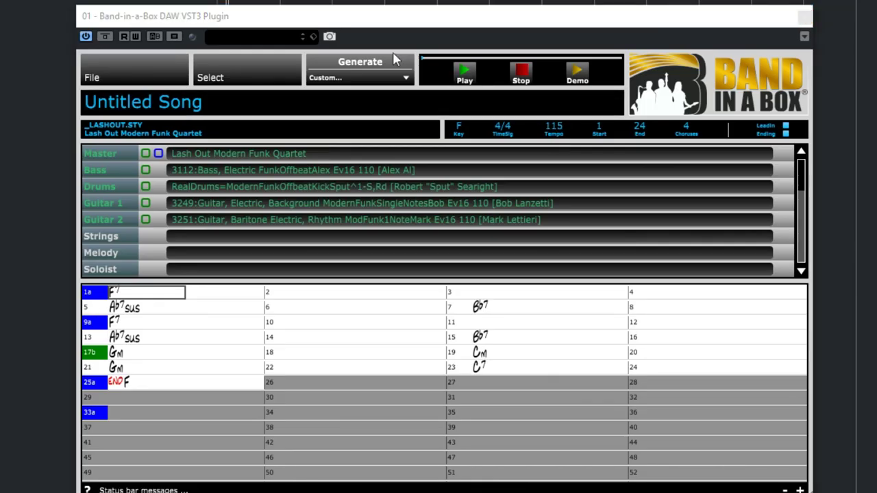
click(328, 78)
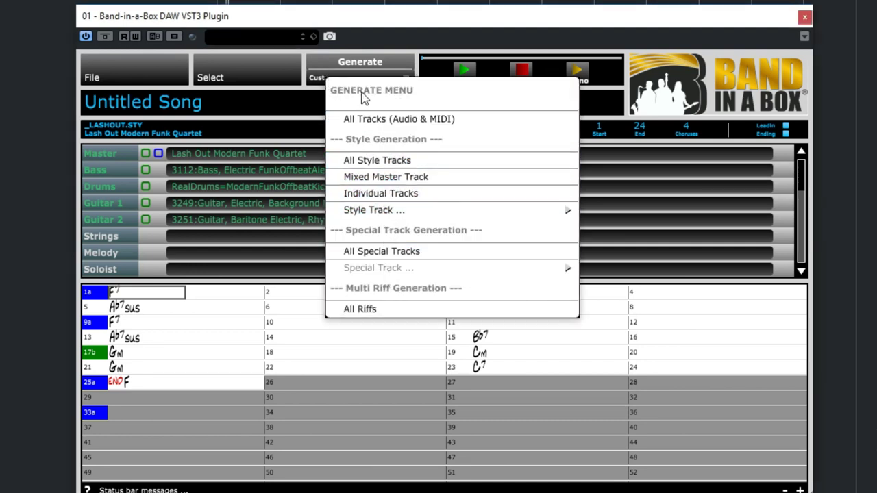
click(342, 80)
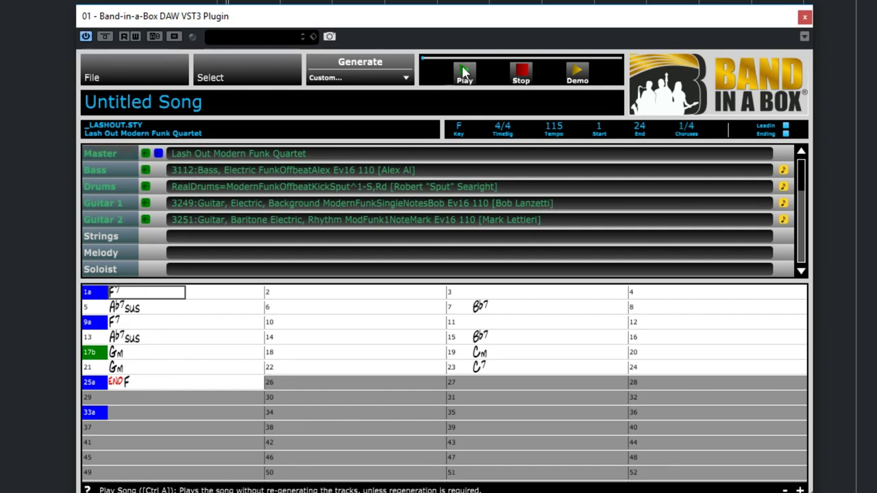
click(464, 73)
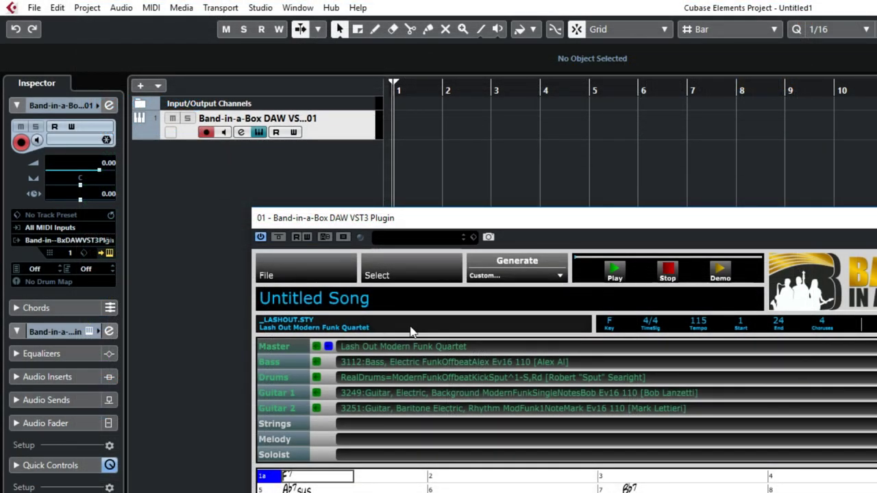
- Undo the lone Bass import and re-import as separate Bass, Drums, Guitar 1, Guitar 2 tracks
drag(274, 346, 345, 180)
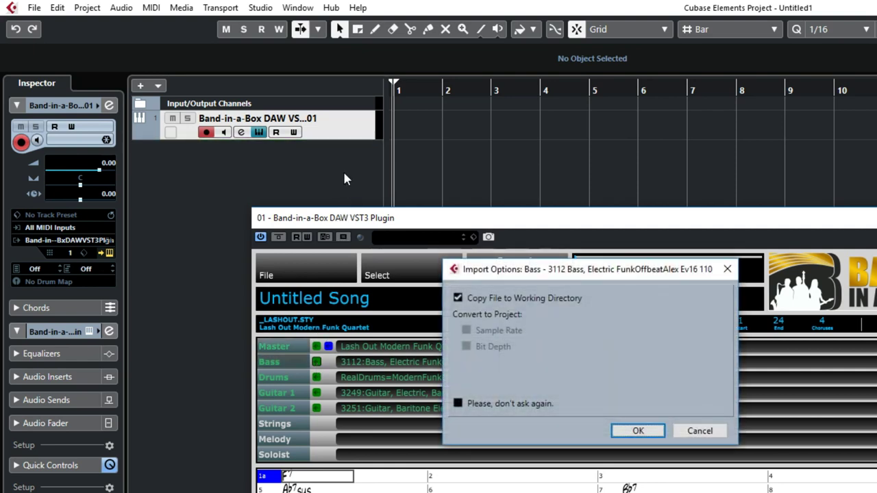
key(Return)
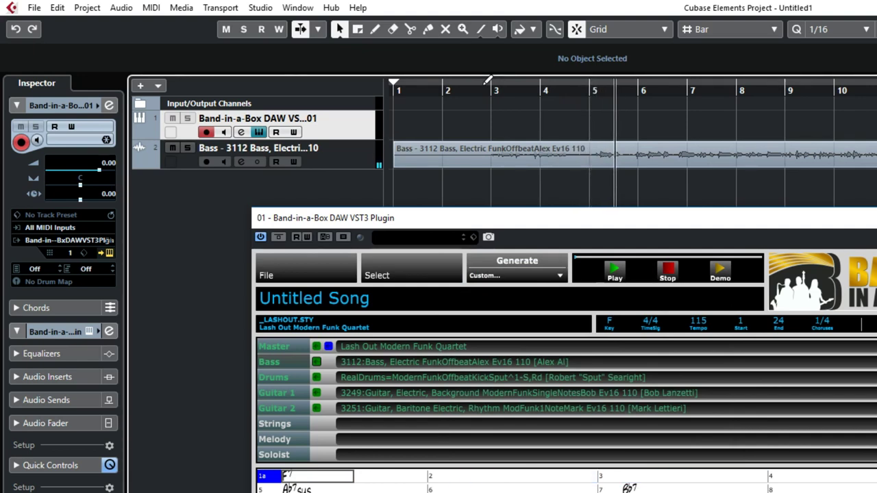
key(ctrl+z)
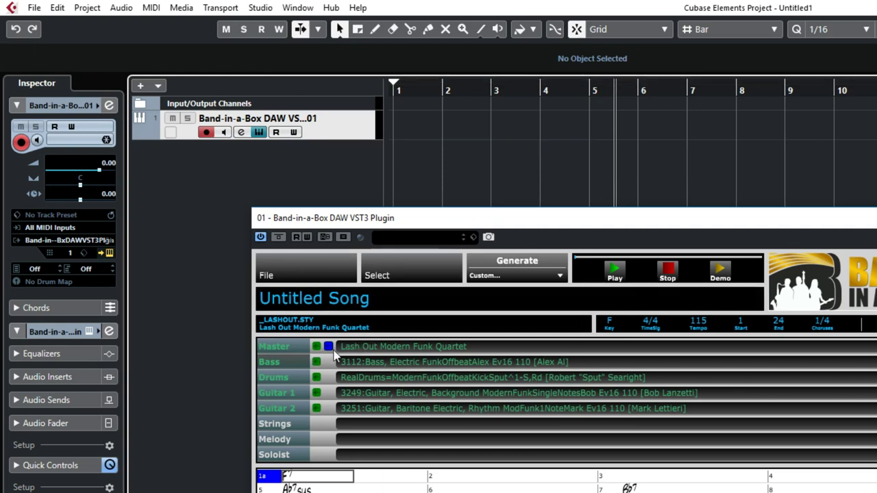
drag(329, 350, 338, 199)
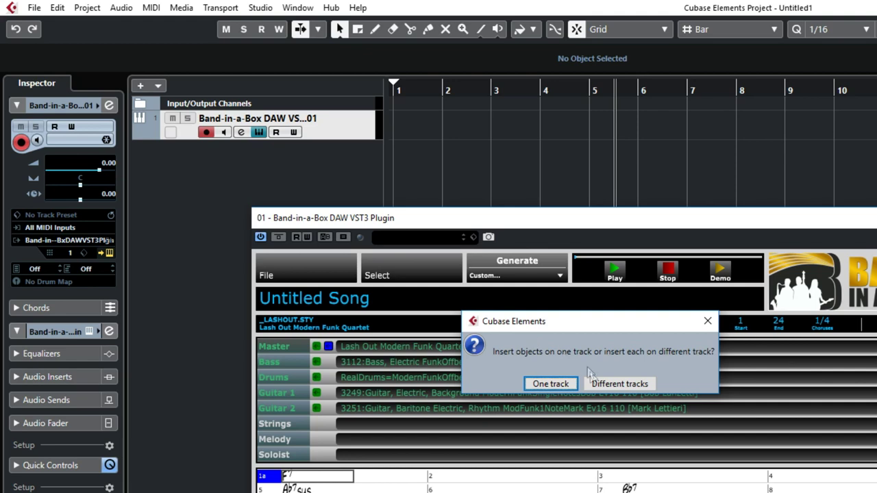
click(614, 384)
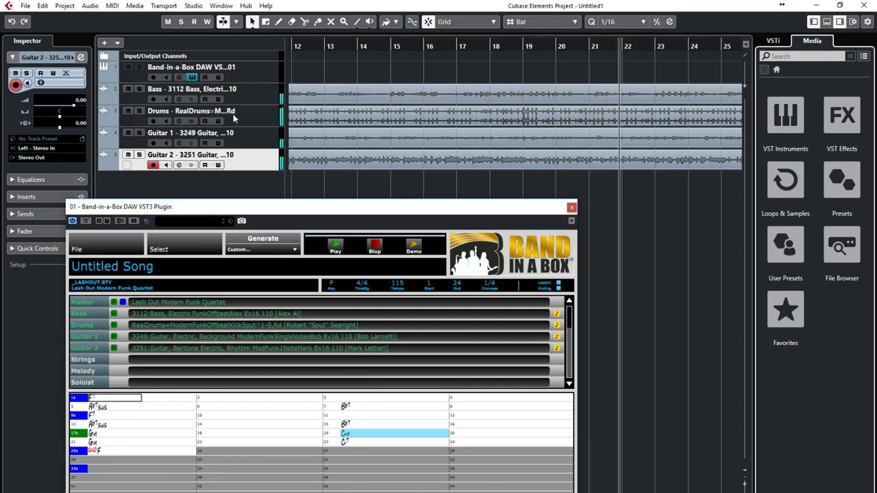
click(255, 103)
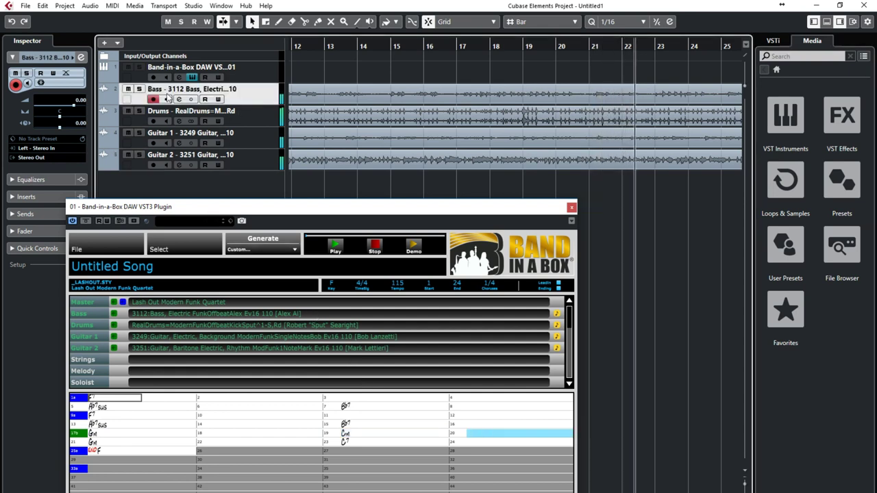
click(26, 74)
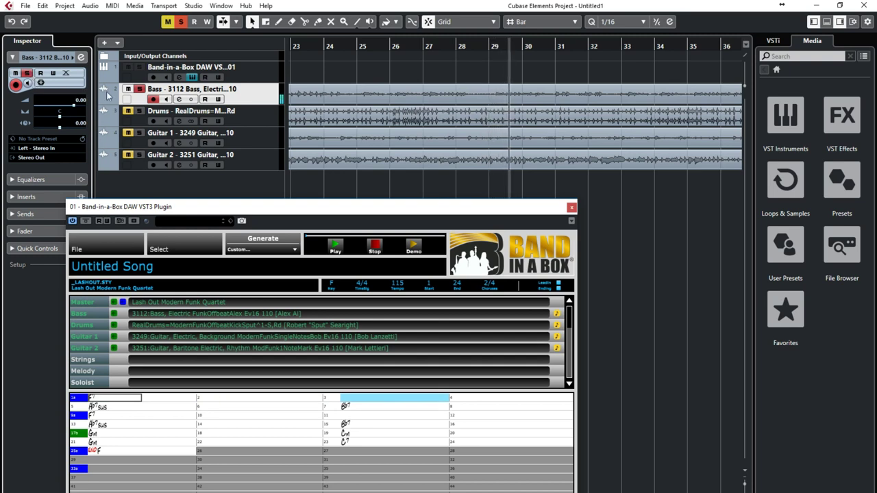
click(141, 134)
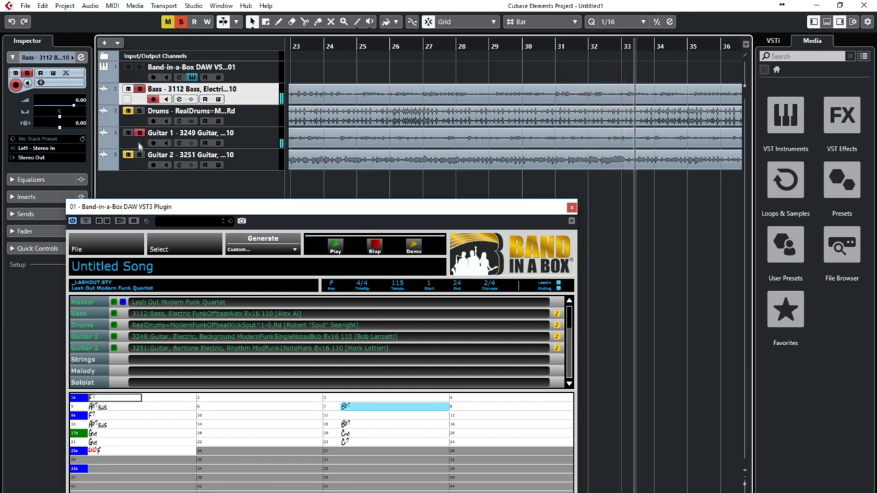
click(141, 155)
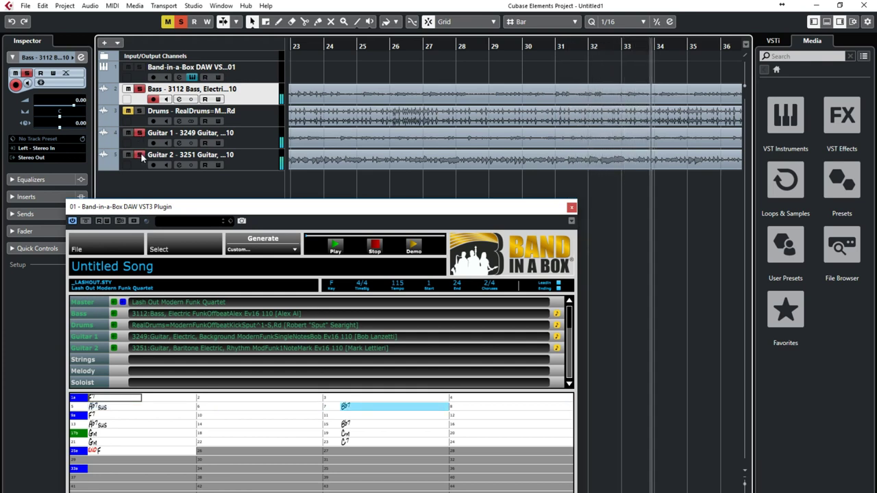
click(140, 114)
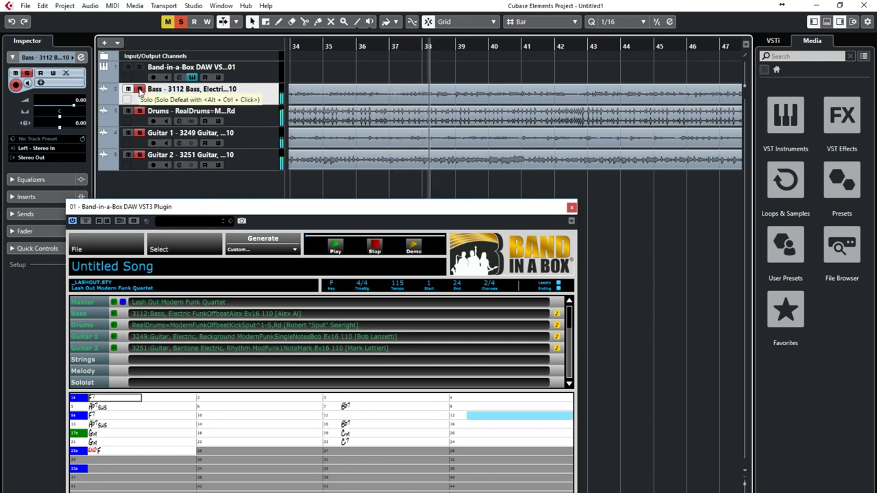
click(140, 91)
click(139, 112)
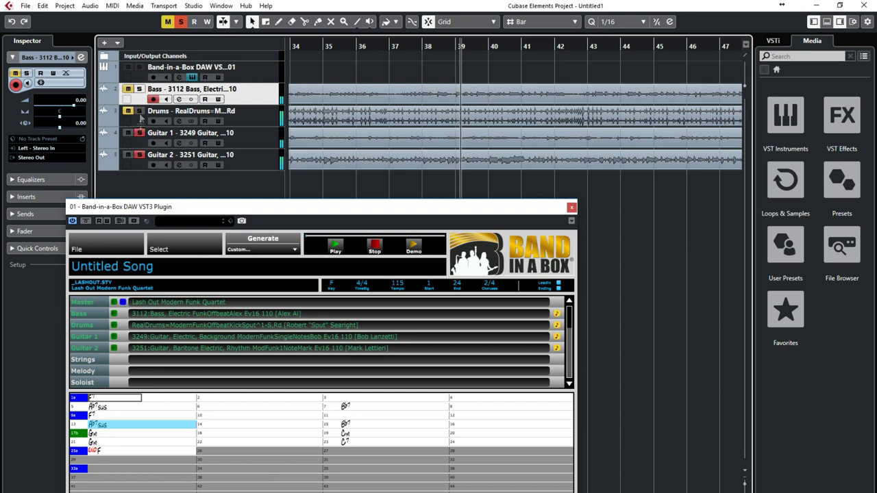
click(139, 132)
click(139, 155)
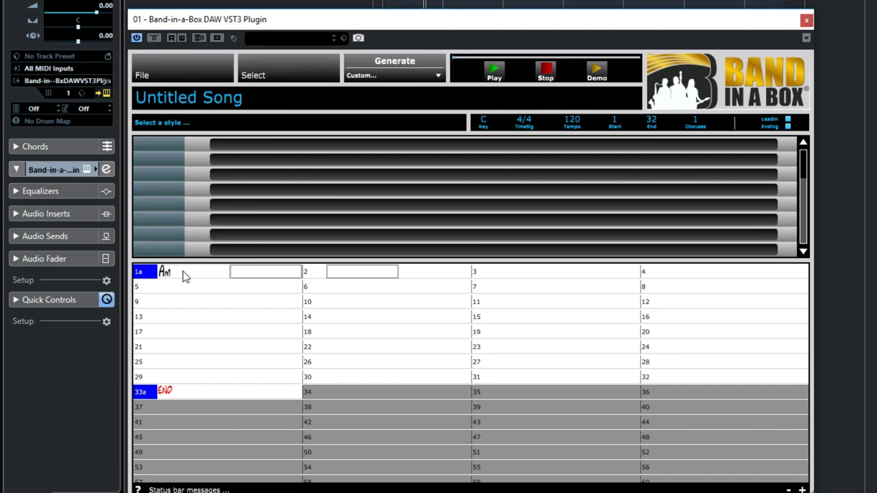
- Finish the Am–G–Eb progression through bar 33 and generate it in the _DETUNED metal style
key(Right)
key(Right)
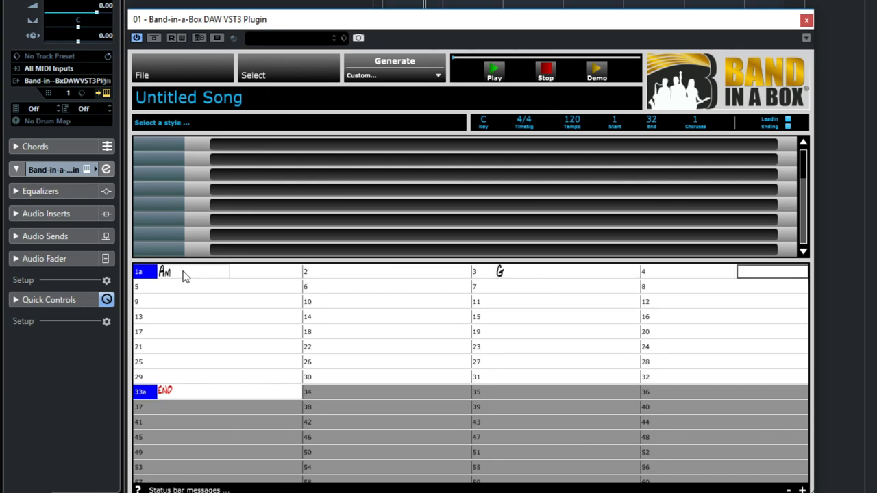
key(Right)
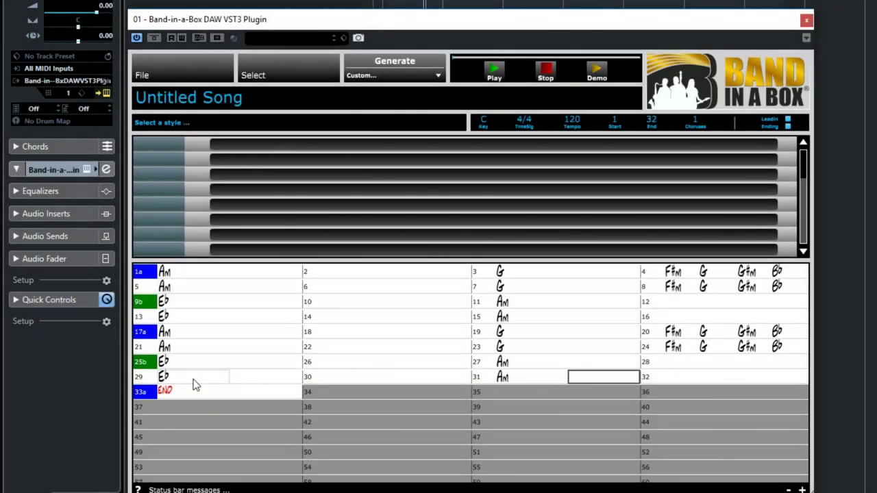
key(Right)
key(Right)
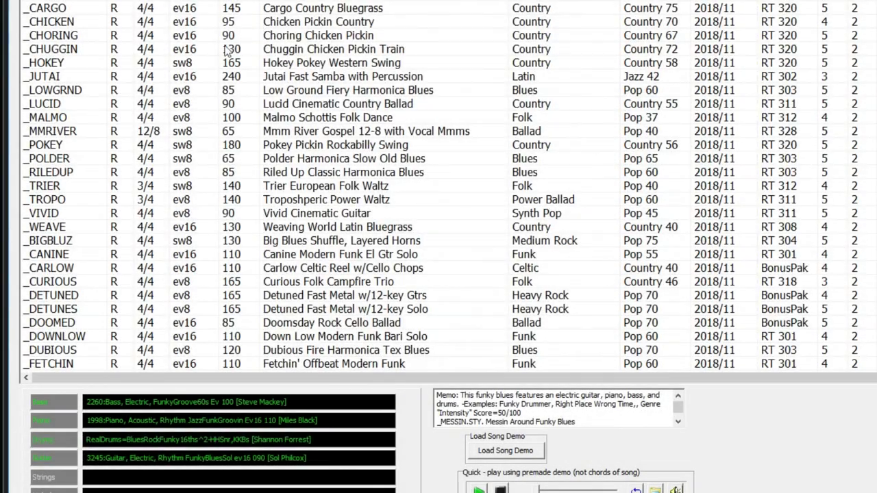
click(78, 296)
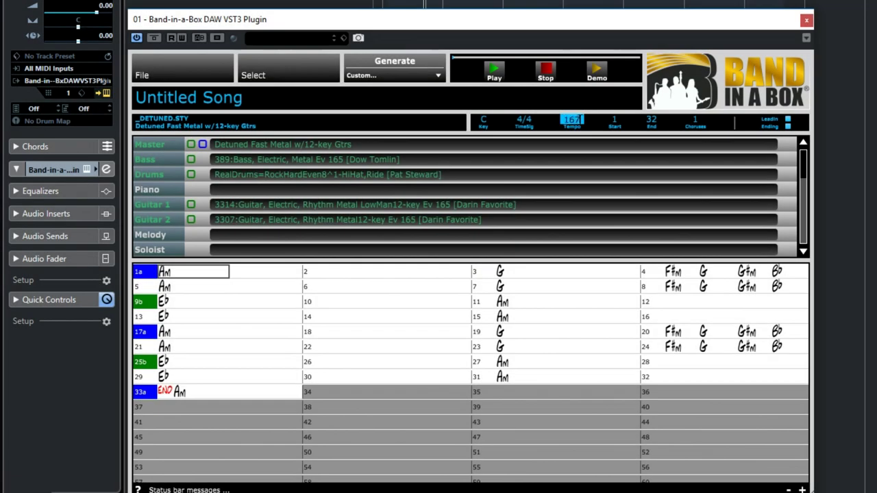
click(397, 61)
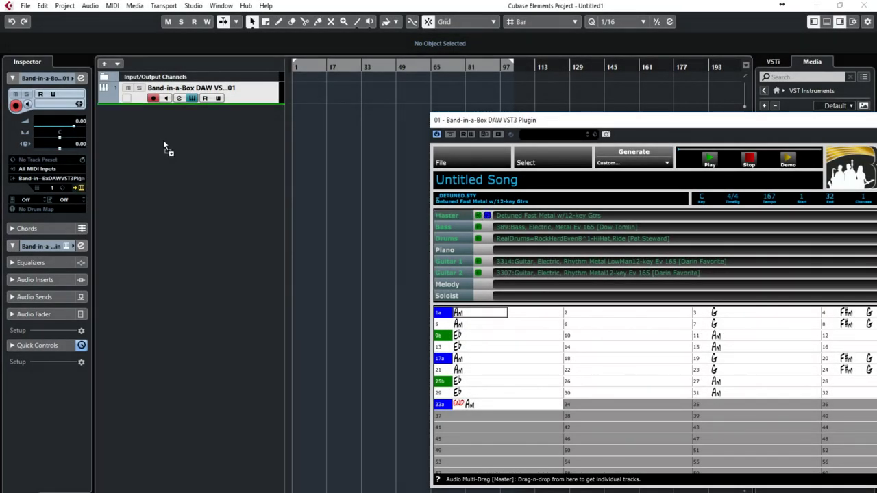
- Drag the metal arrangement's Master into Cubase with each instrument on a different track
drag(164, 143, 163, 141)
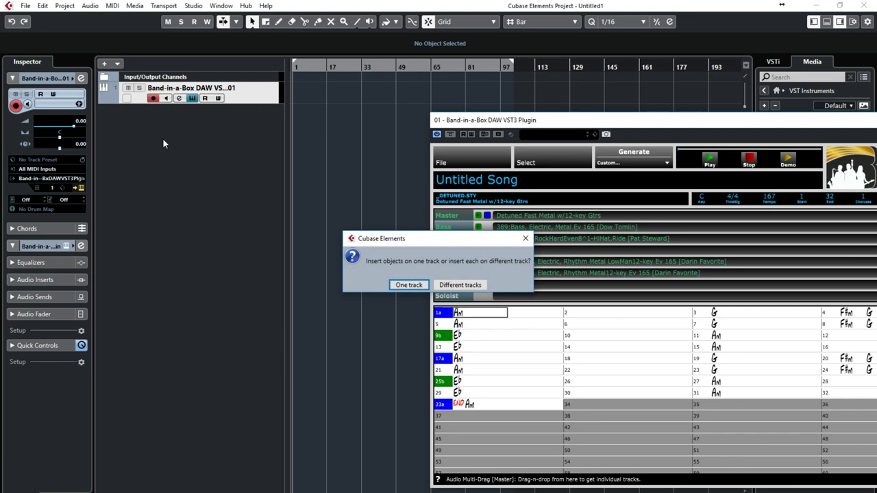
click(450, 288)
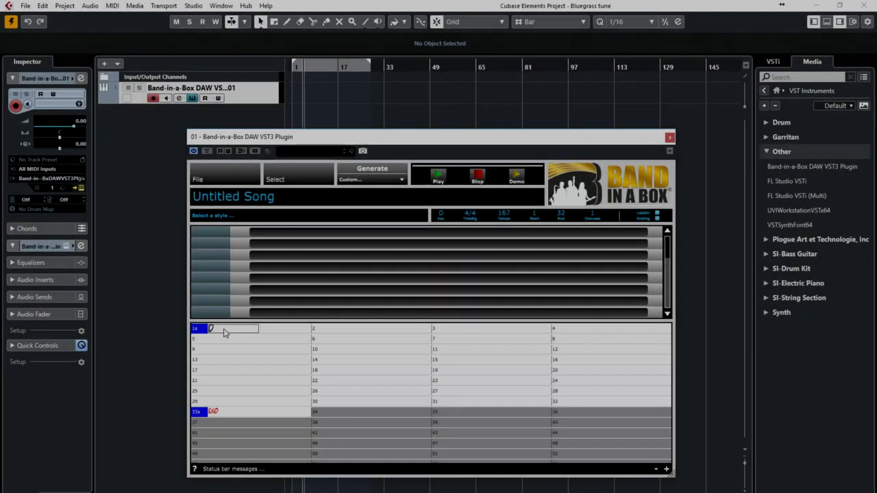
- Enter G at bar 3 and A at bar 5, then list only Bluegrass styles
key(Right)
text(G)
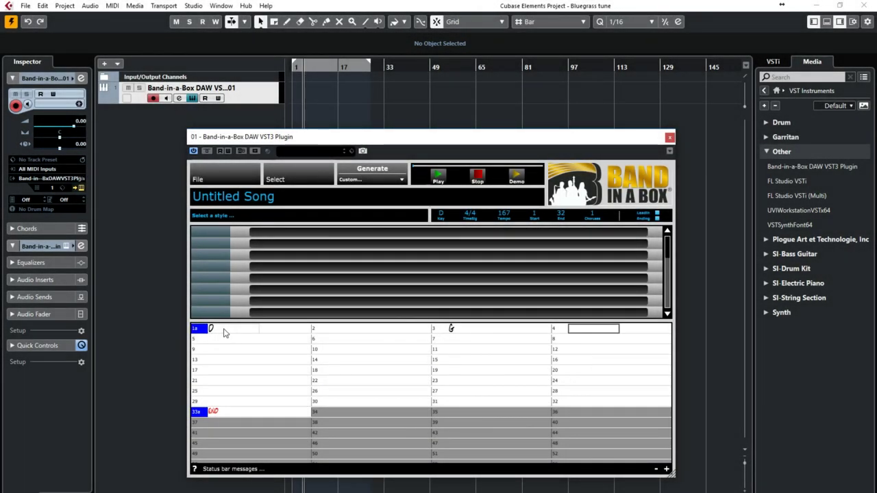
key(Right)
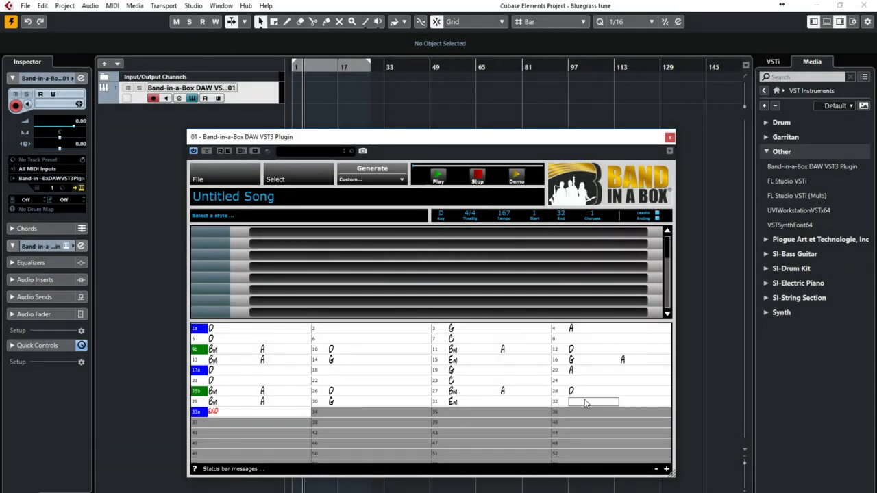
text(A)
key(Right)
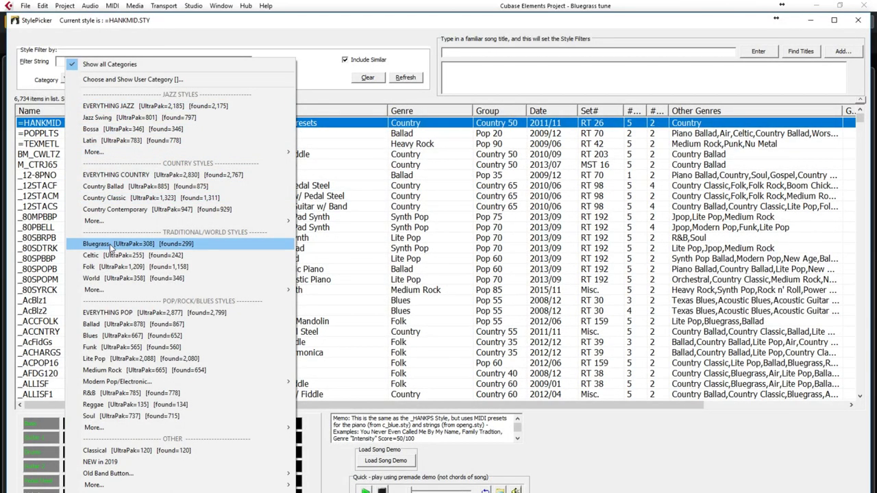
click(110, 245)
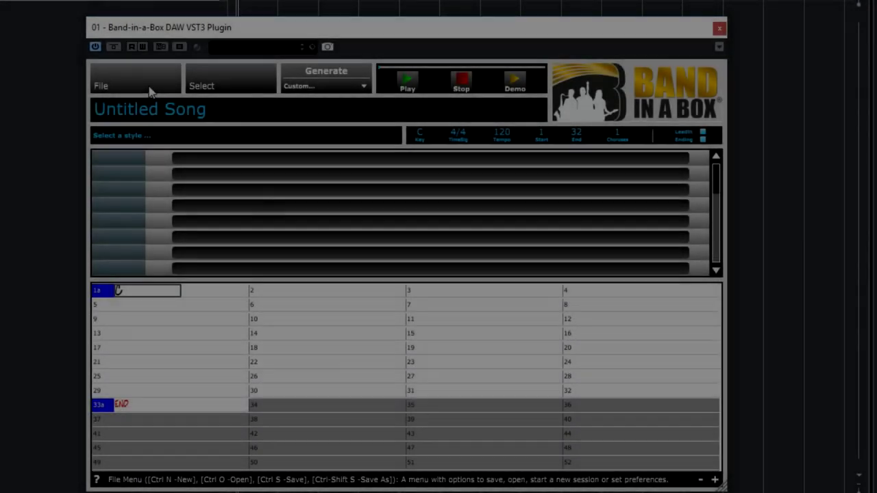
- Open a song file from the RealTracks320 Demos folder to load the _HOKEY demo
click(150, 93)
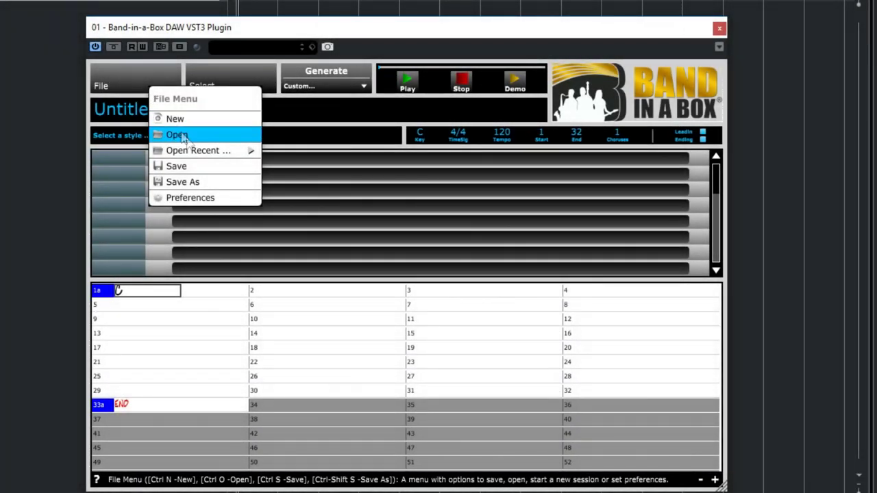
click(193, 140)
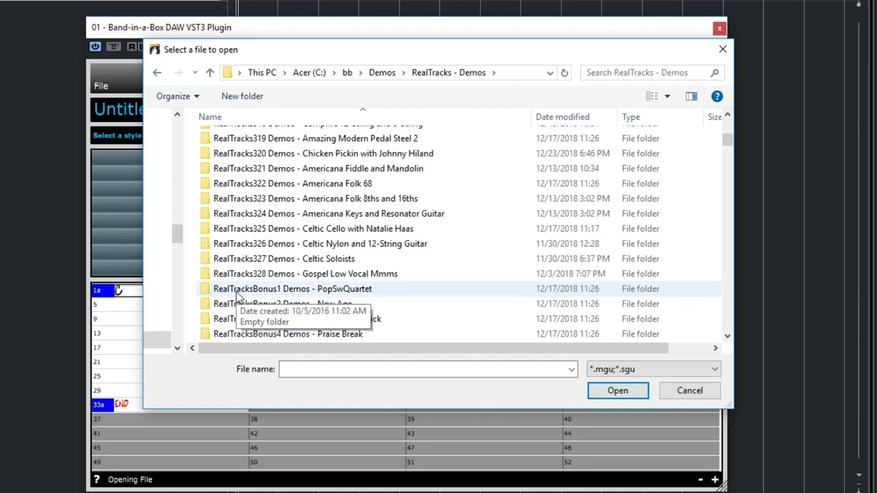
double_click(370, 154)
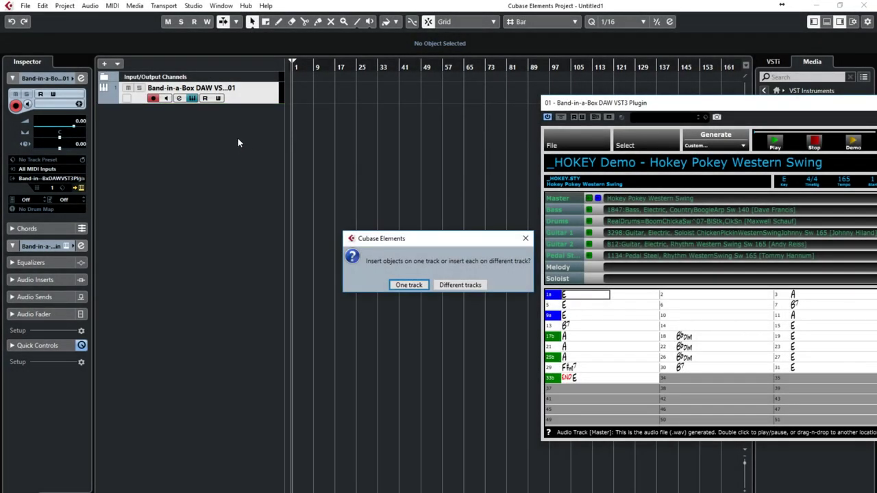
- Insert the Hokey Pokey parts on different tracks and confirm the import options
click(460, 285)
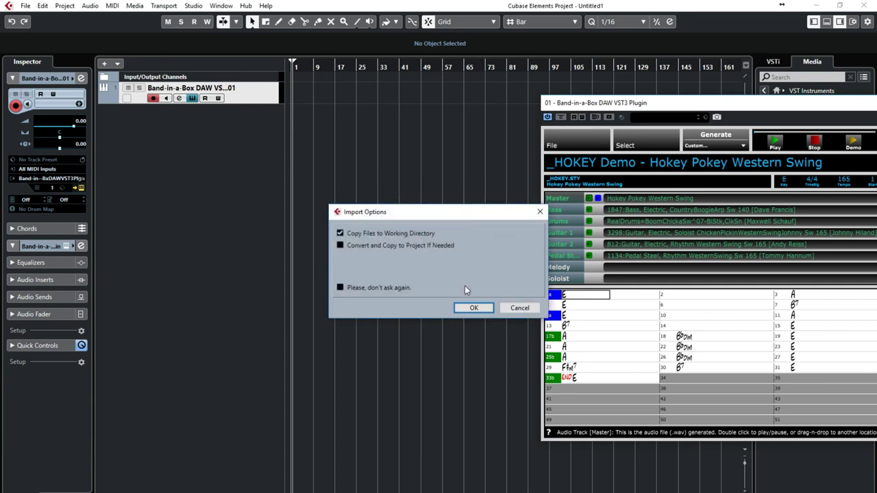
click(472, 308)
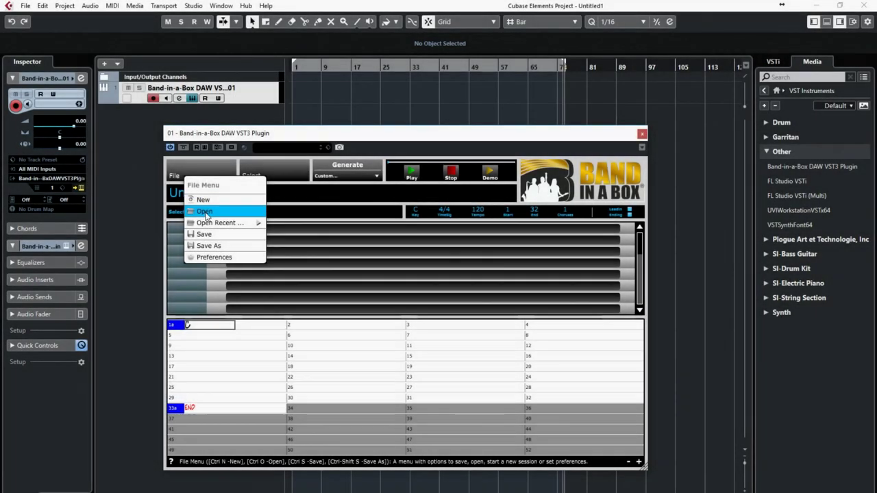
- Load _JAU Demo - Jau Fast Samba Trio from A Taste of Brazil and insert its parts on separate tracks
click(210, 209)
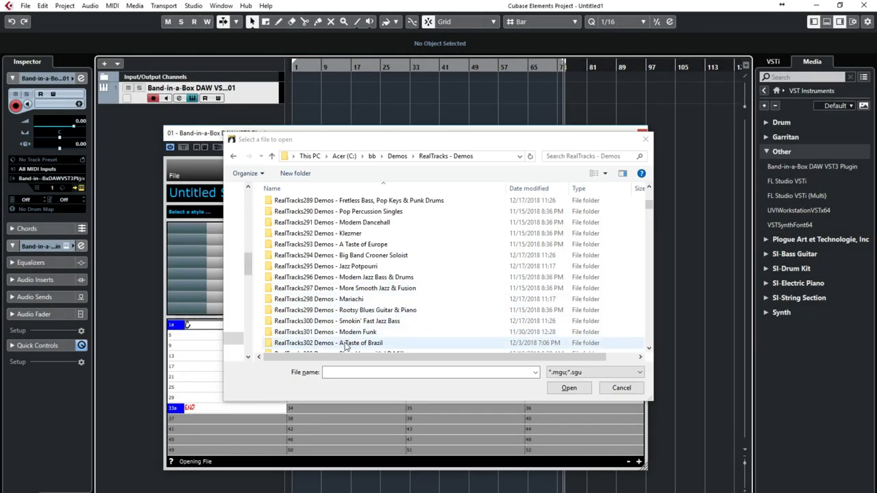
double_click(346, 343)
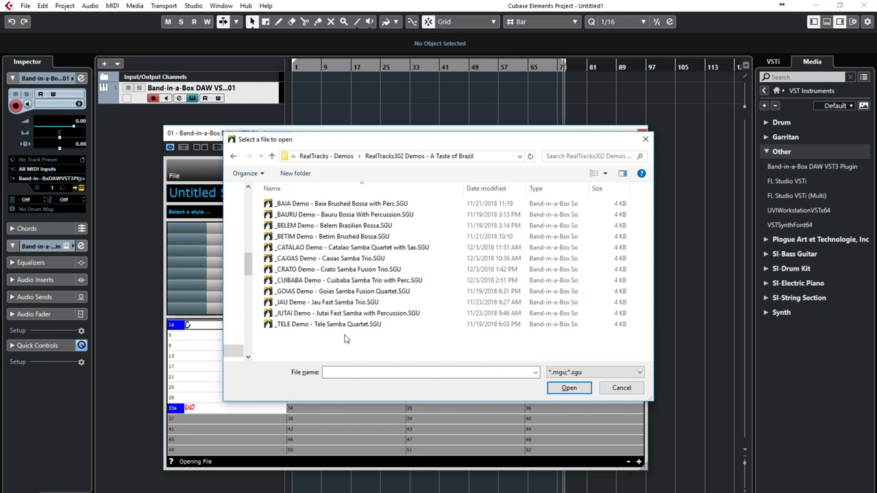
click(339, 302)
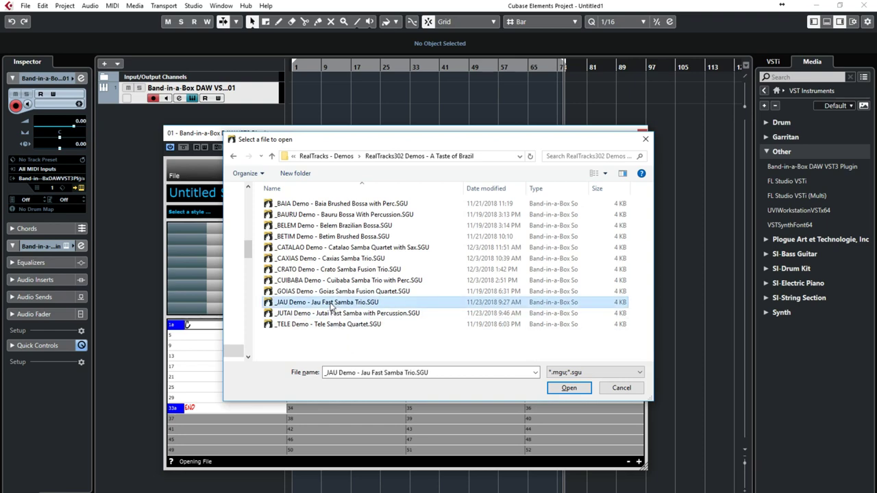
click(568, 388)
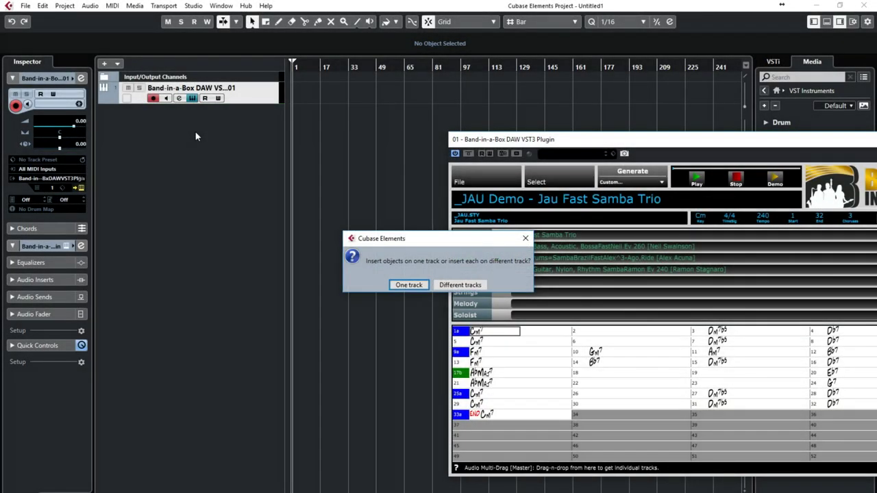
click(472, 284)
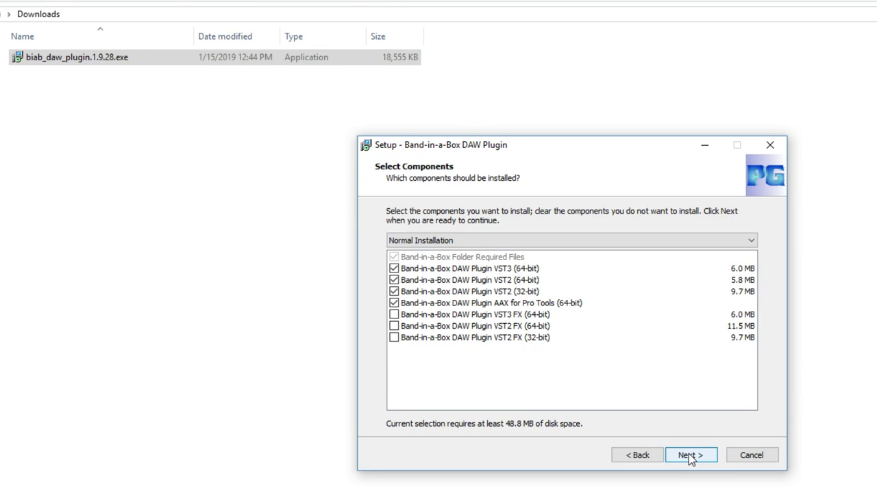
- Keep the Normal Installation components (VST3, VST2, AAX) and continue to destination location
click(688, 453)
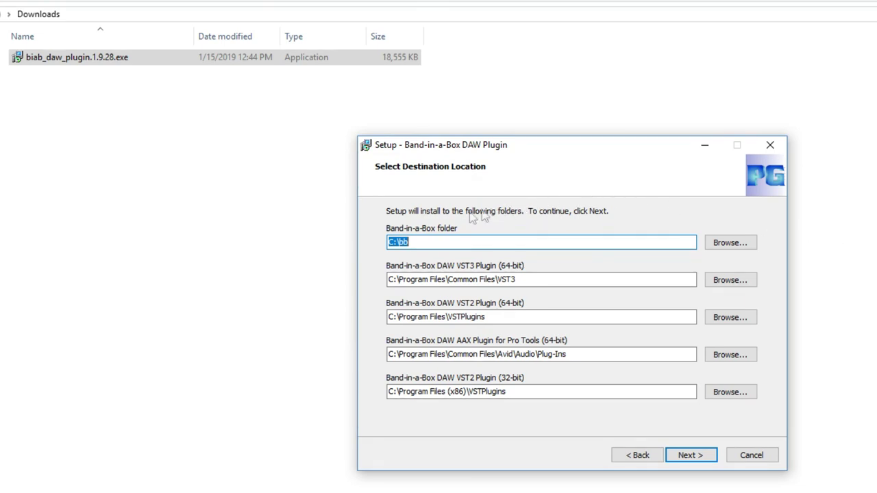
- Set the Band-in-a-Box folder to C:\bb, pass the additional tasks, and start the installation
click(394, 238)
key(ctrl+a)
text(C:\bb)
key(ctrl+a)
click(700, 458)
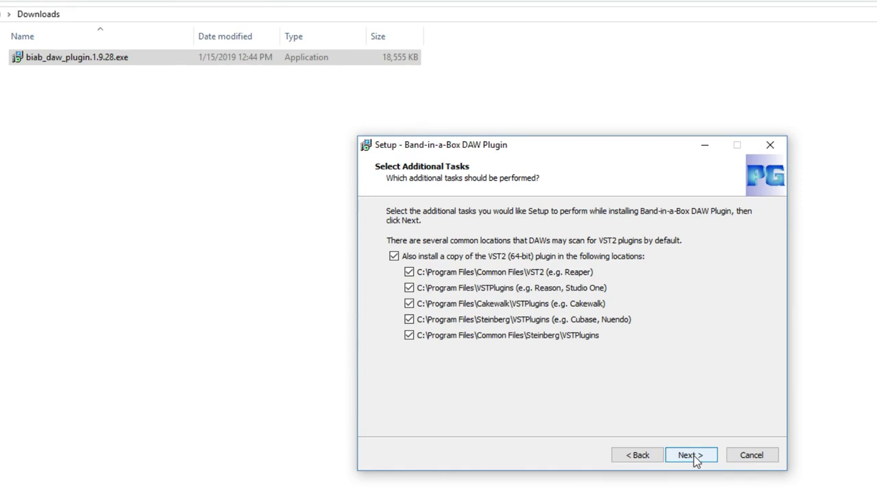
click(690, 455)
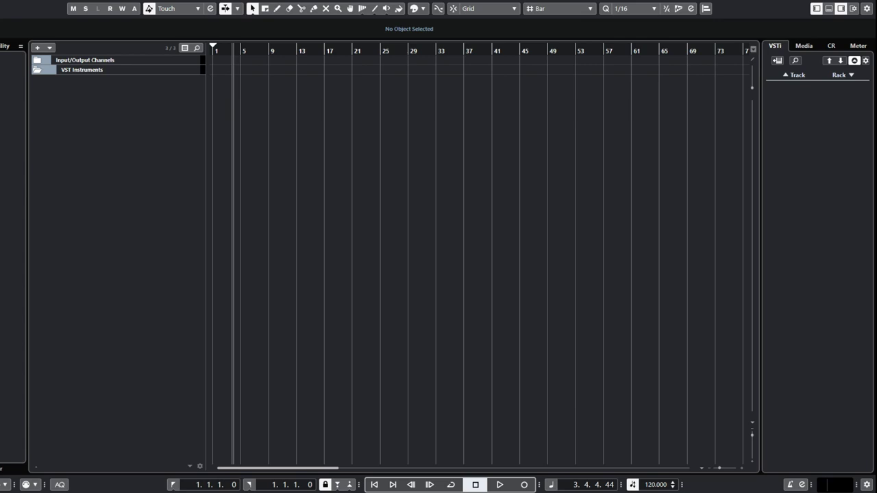
- Load the Band-in-a-Box DAW VST3 Plugin from the rack's Other category and open its Preferences
click(837, 73)
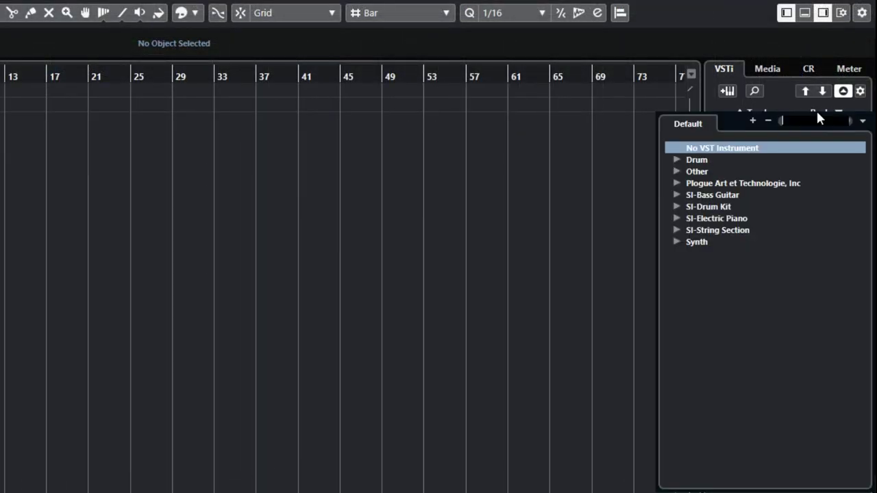
click(677, 171)
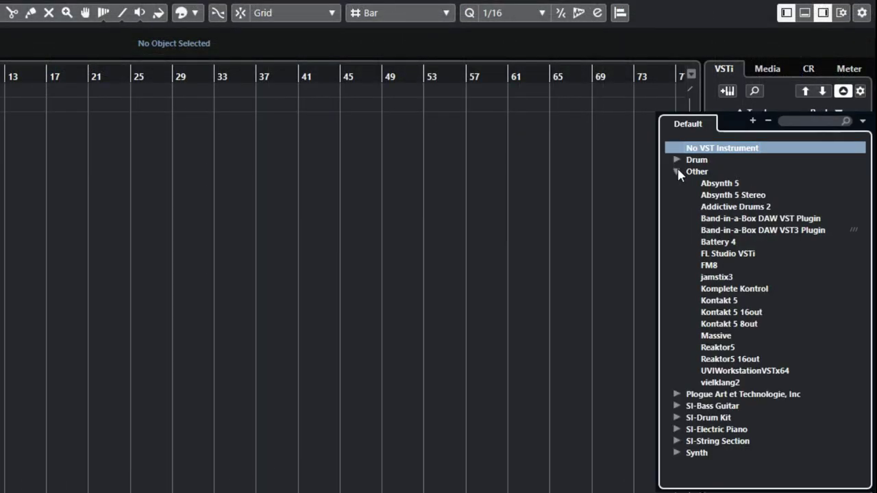
click(764, 233)
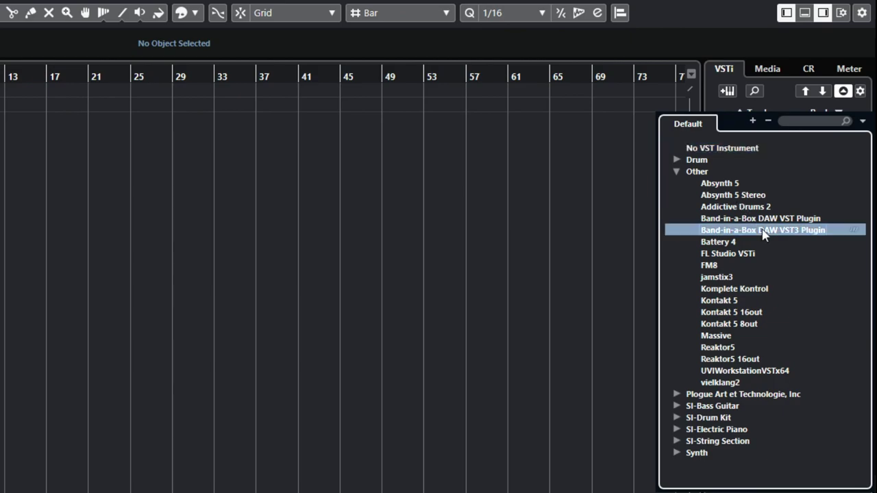
click(764, 233)
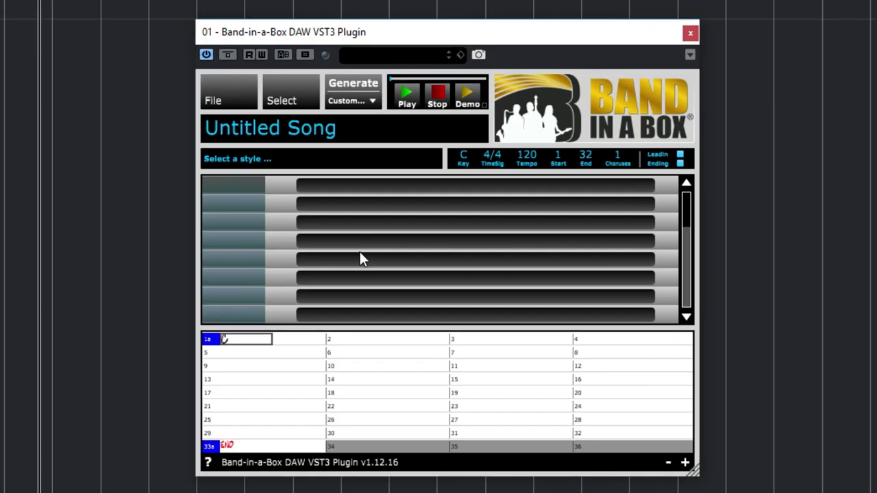
click(237, 96)
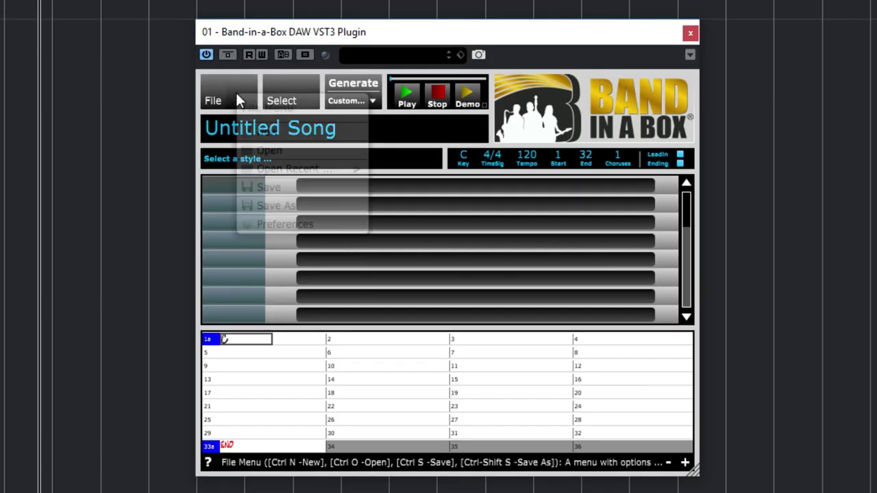
click(281, 223)
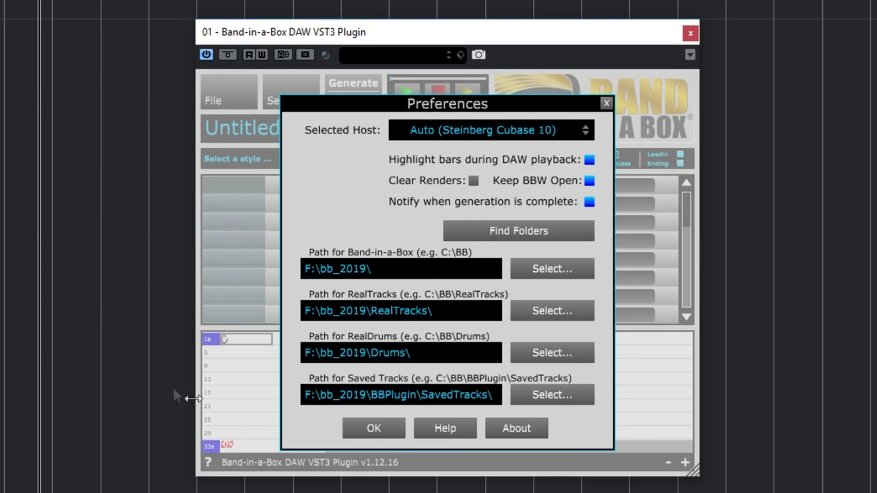
- Accept the Preferences, keeping the F:\bb_2019\ Band-in-a-Box, RealTracks and RealDrums paths
click(374, 428)
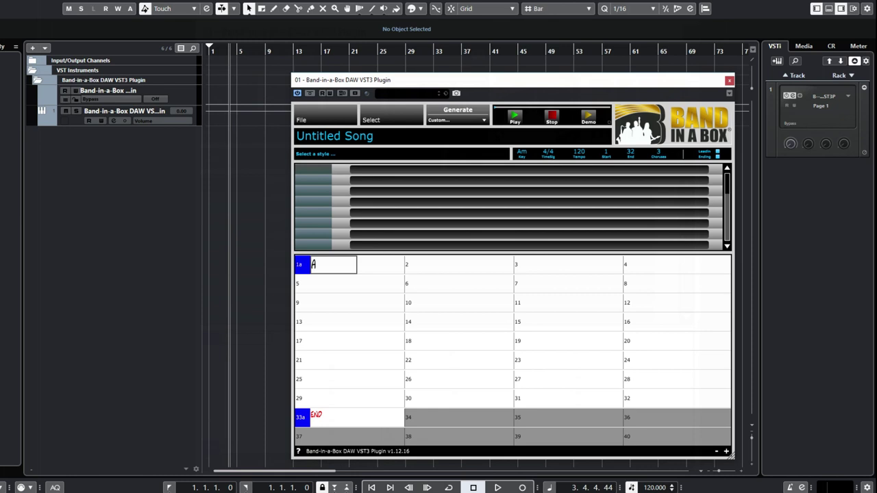
- Enter the opening chords Am, Am/F, Am/D, Am, G, Fmaj7, G, Am, C, Fmaj7, Dm and C
text(Am)
key(Right)
key(Right)
key(Right)
key(Right)
text(Am/F)
key(Right)
key(Right)
key(Right)
key(Right)
text(Am/D)
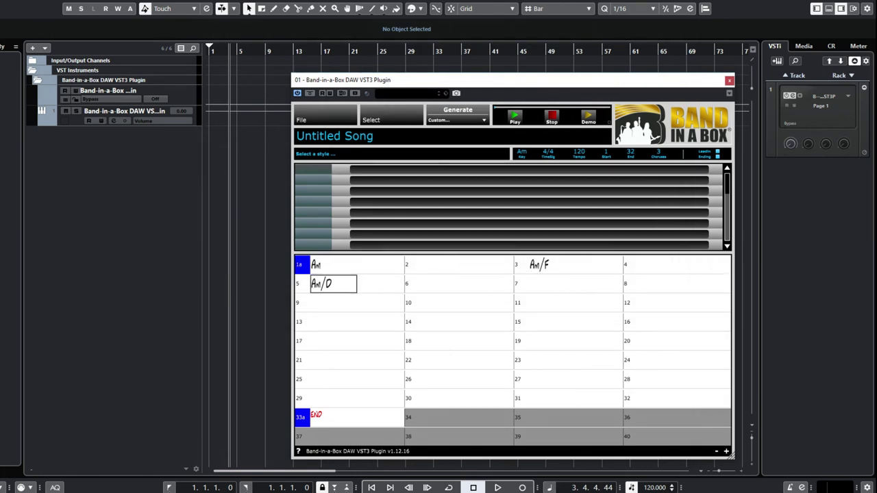
key(Right)
key(Right)
key(Right)
key(Right)
text(Am)
key(Right)
key(Right)
text(G)
key(Right)
key(Right)
text(Fmaj7)
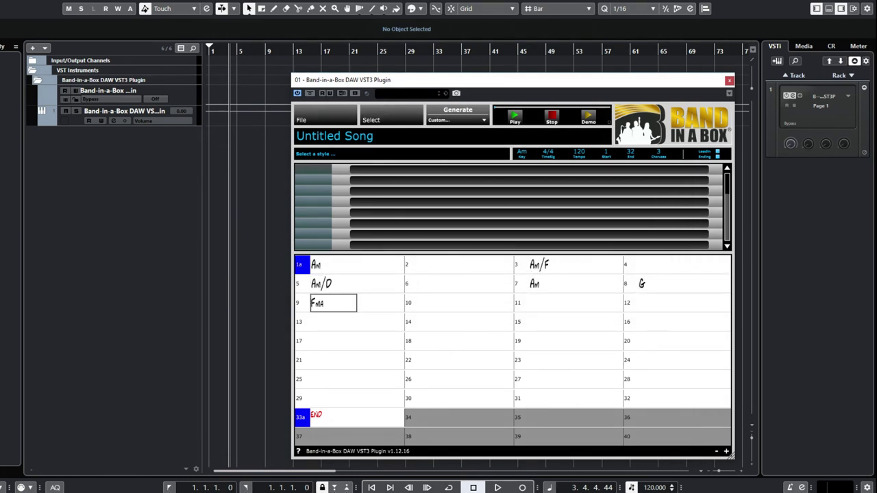
key(Right)
key(Right)
text(G)
key(Right)
key(Right)
text(Am)
key(Right)
key(Right)
text(C)
key(Right)
key(Right)
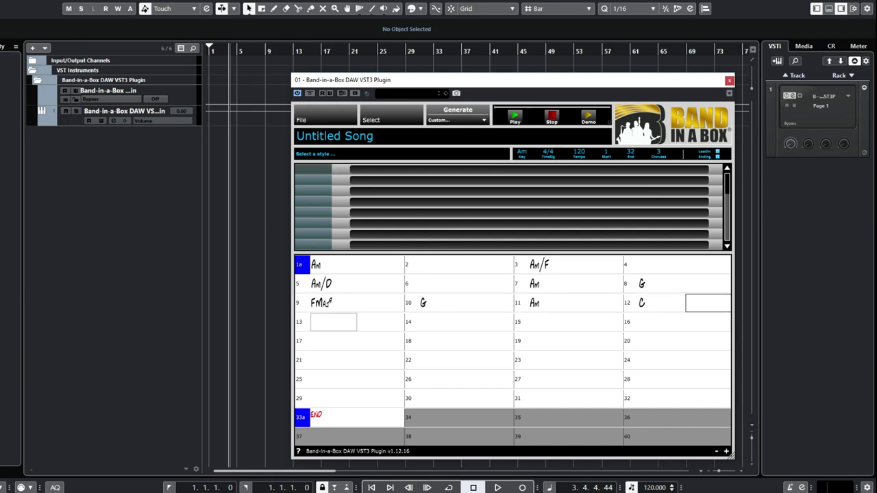
text(Fmaj7)
key(Right)
- Enter Am, Am/D, F, Am/D, Am, Dm9, Am, G, Fmaj9, Am/D, Am/G, Am ending, and mark sections at bars 17 and 25
key(Right)
text(Dm)
key(Right)
key(Right)
text(C)
key(Right)
key(Right)
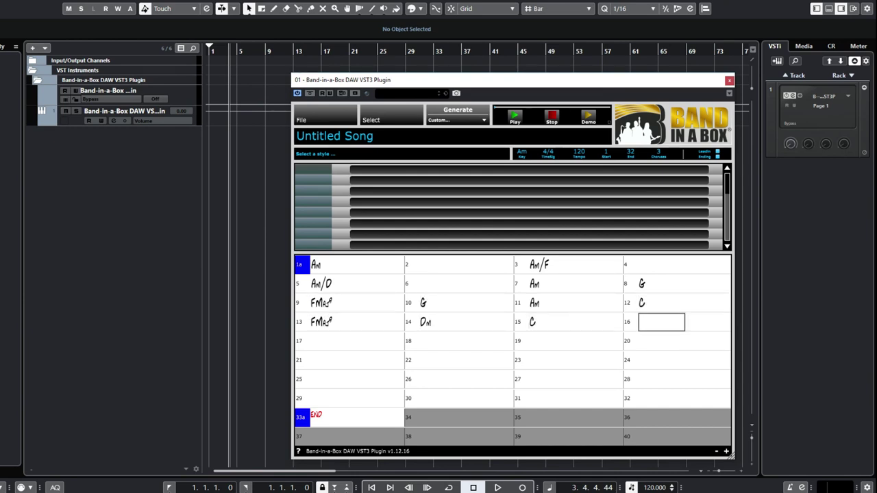
key(Right)
key(Right)
text(Am)
key(Right)
key(Right)
text(Am/D)
key(Right)
key(Right)
text(F)
key(Right)
key(Right)
key(Right)
key(Right)
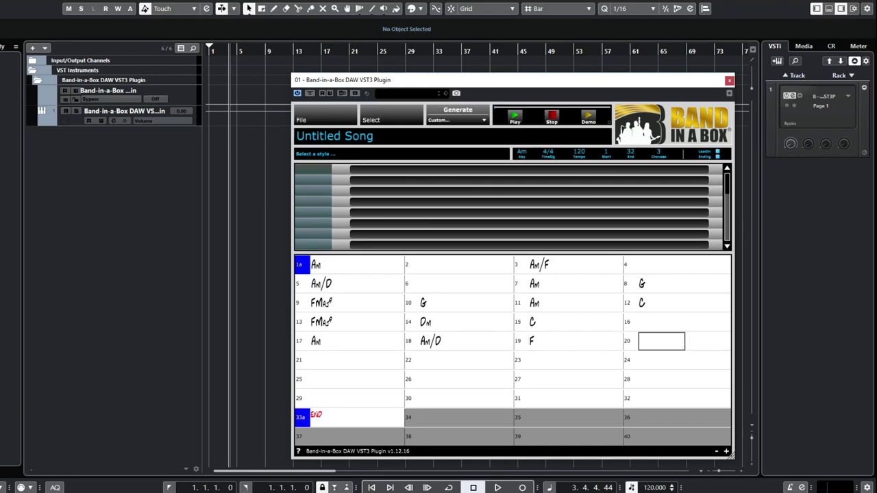
text(Am/D)
key(Right)
key(Right)
key(Right)
key(Right)
text(Am)
key(Right)
key(Right)
key(Right)
key(Right)
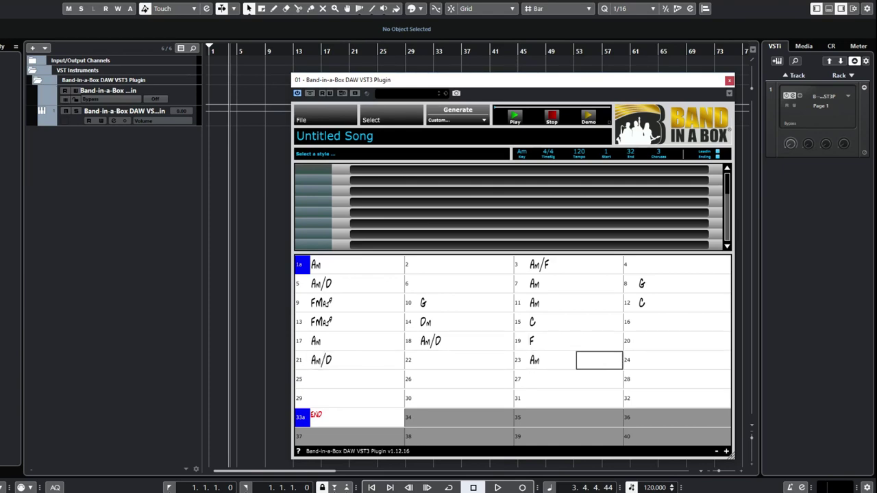
text(Dm9)
key(Right)
key(Right)
key(Right)
key(Right)
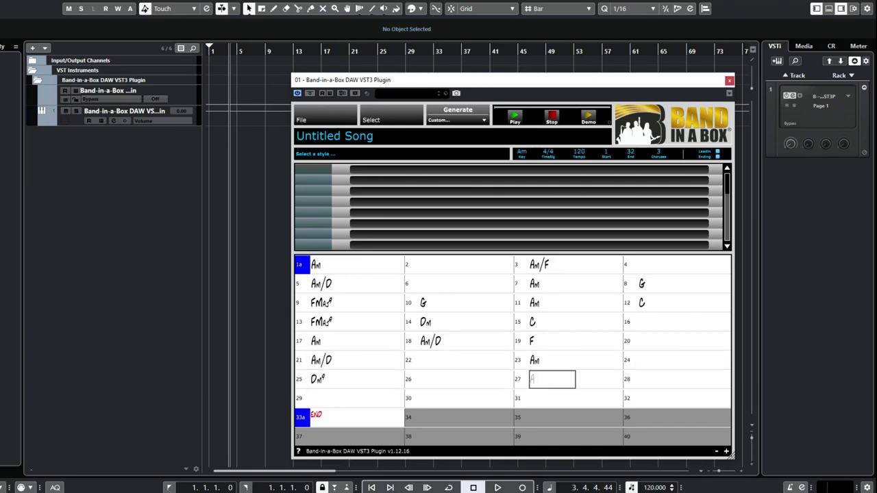
text(Am)
key(Right)
key(Right)
text(G)
key(Right)
key(Right)
text(Fmaj9)
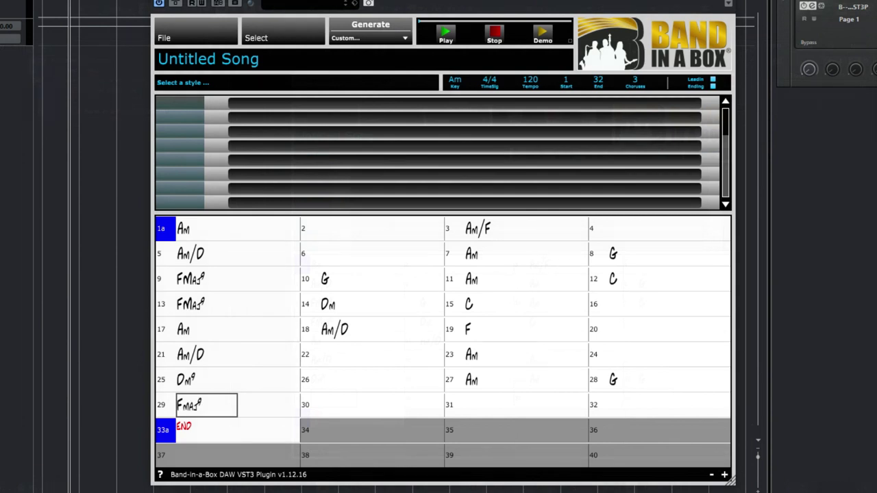
key(Right)
key(Right)
key(Right)
key(Right)
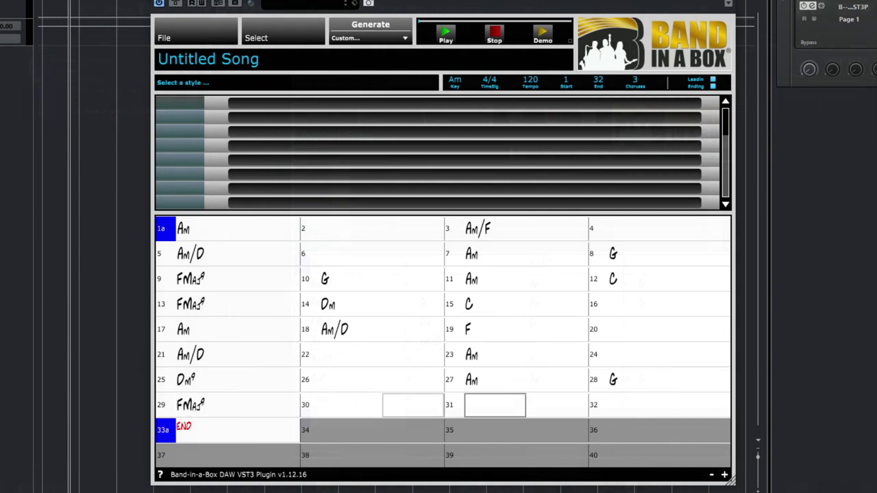
text(Am/D)
key(Right)
key(Right)
text(Am/G)
key(Right)
key(Right)
text(Am)
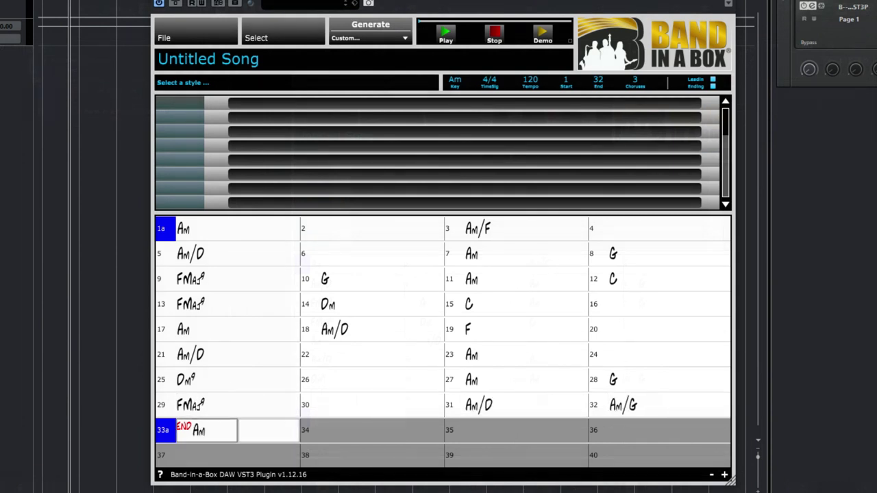
key(Right)
click(161, 279)
click(164, 332)
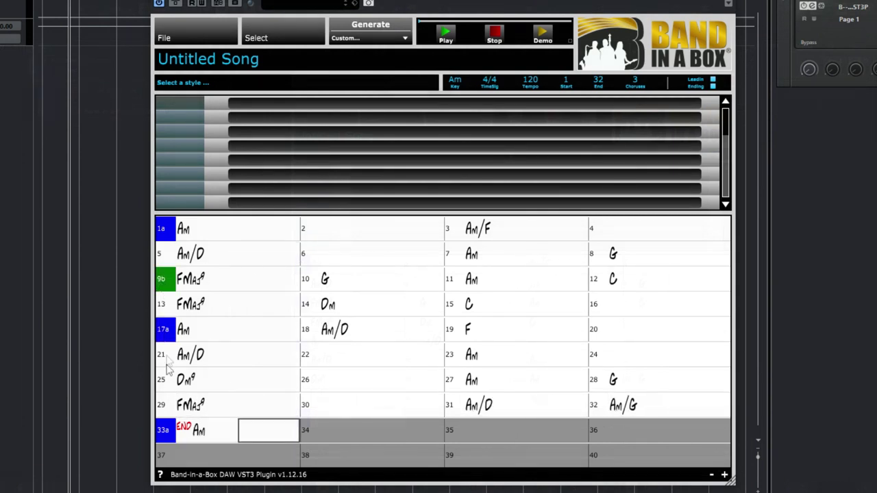
click(166, 382)
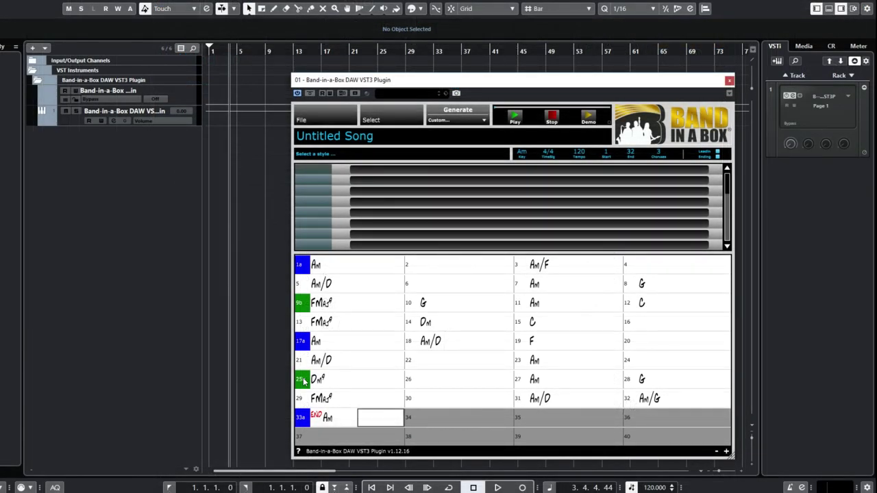
- Open the style picker filtered to the Sw8 feel at tempo 120
click(402, 111)
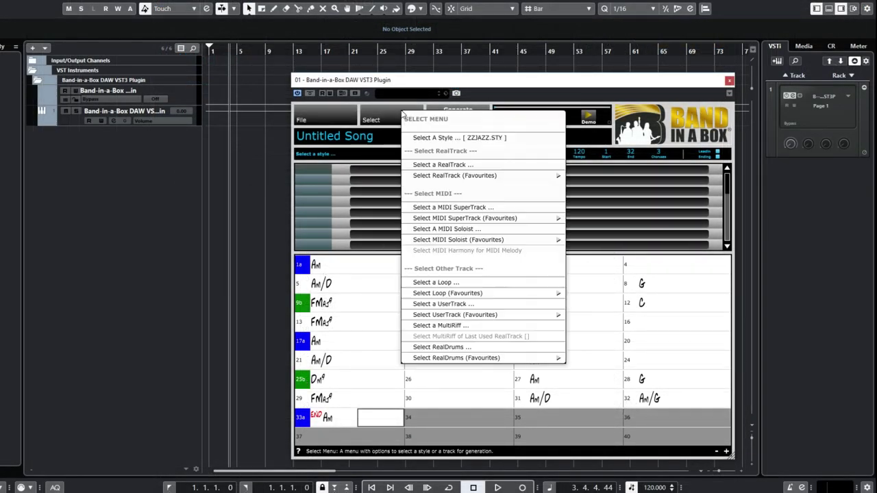
click(421, 139)
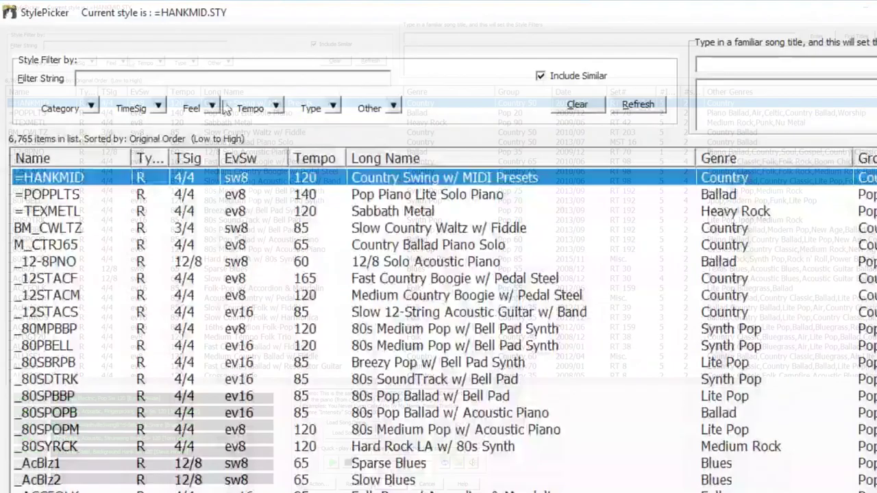
click(123, 62)
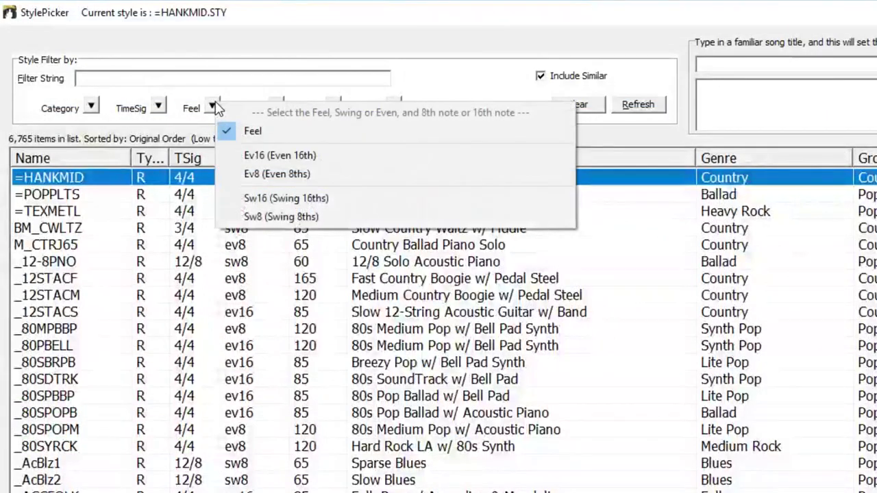
click(268, 216)
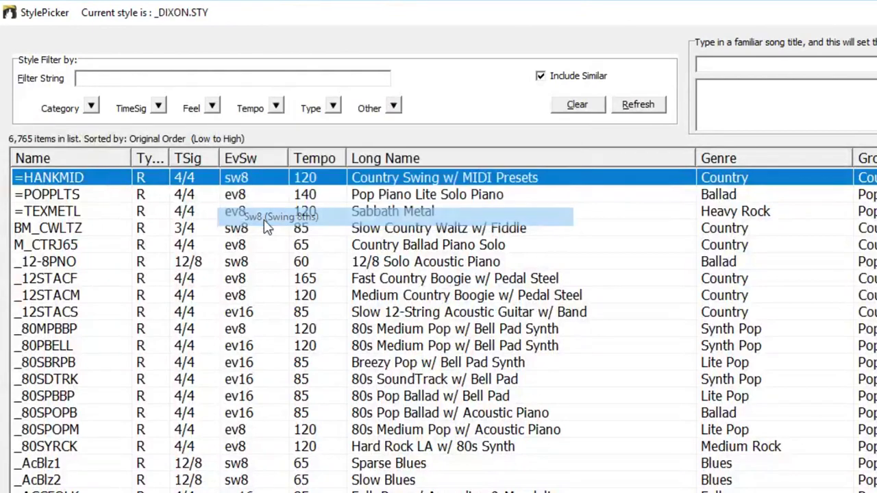
click(275, 107)
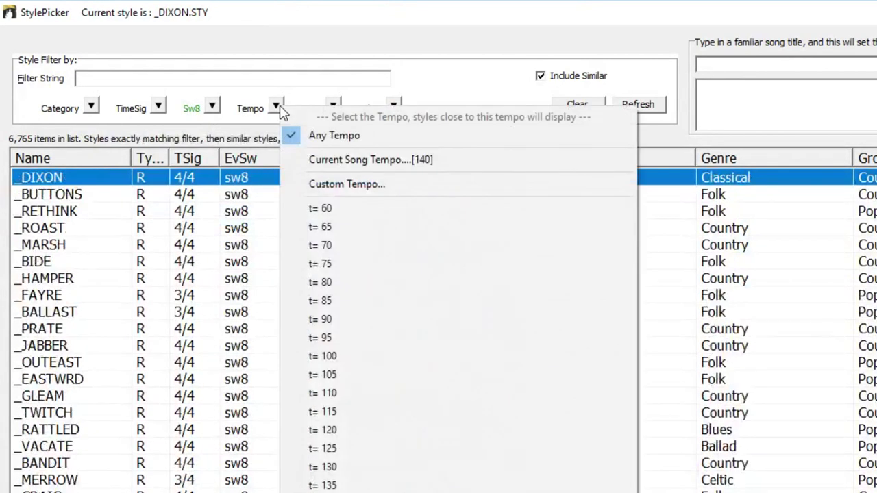
click(359, 431)
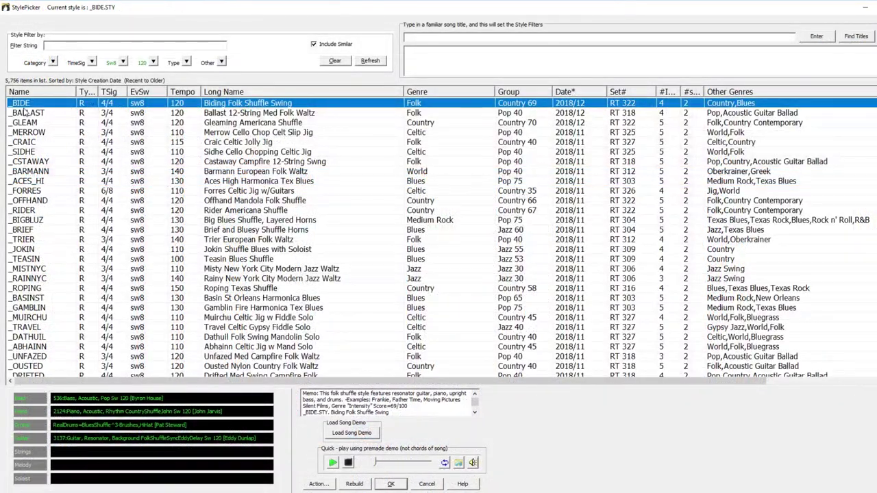
- Audition _GLEAM, _CSTAWAY and _OFFHAND, then choose _MOJO_SW as the song style
click(32, 125)
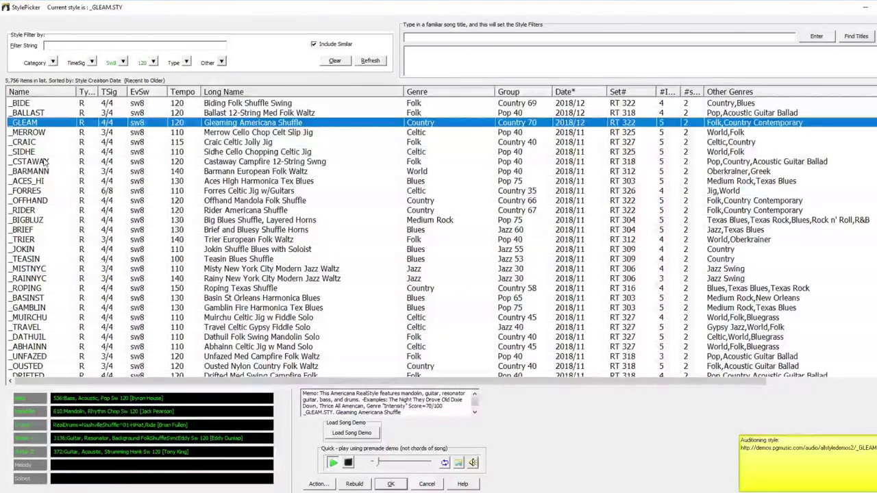
click(45, 162)
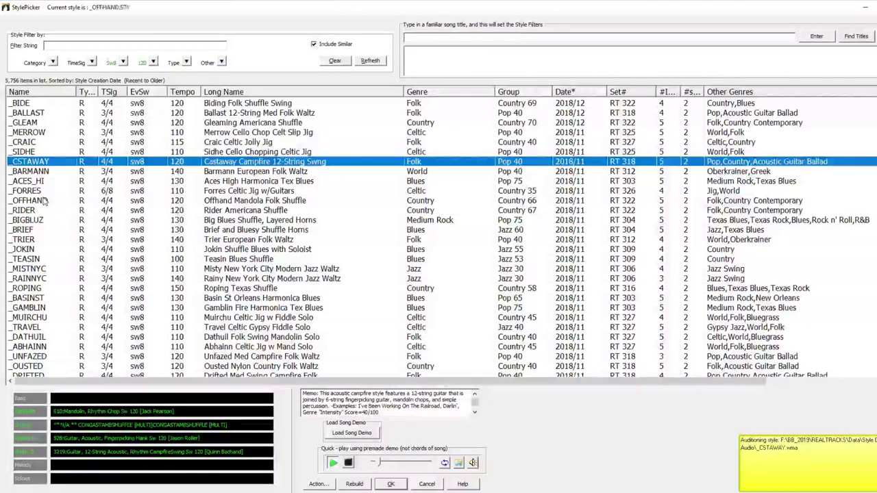
click(45, 200)
scroll(59, 198, down, 1)
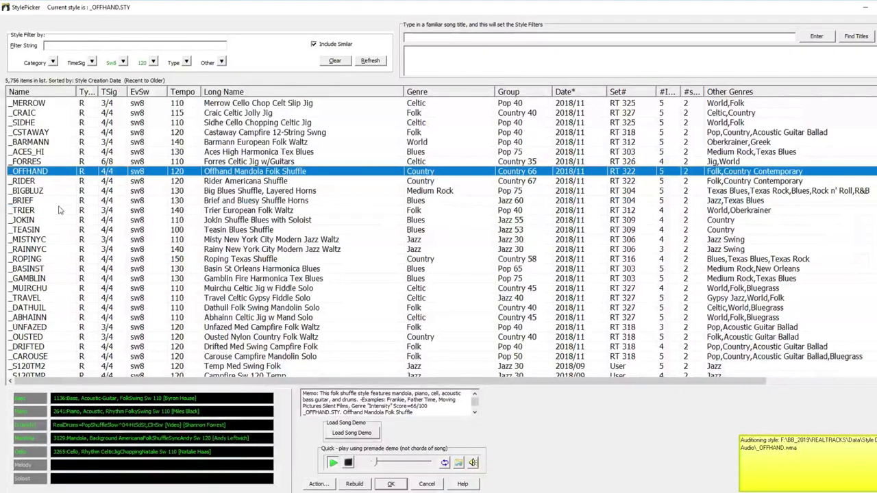
scroll(59, 210, down, 1)
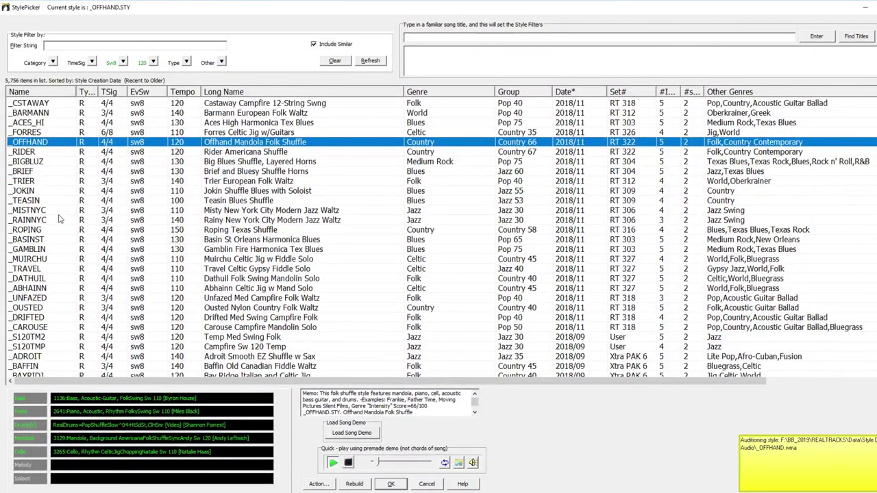
scroll(51, 222, down, 1)
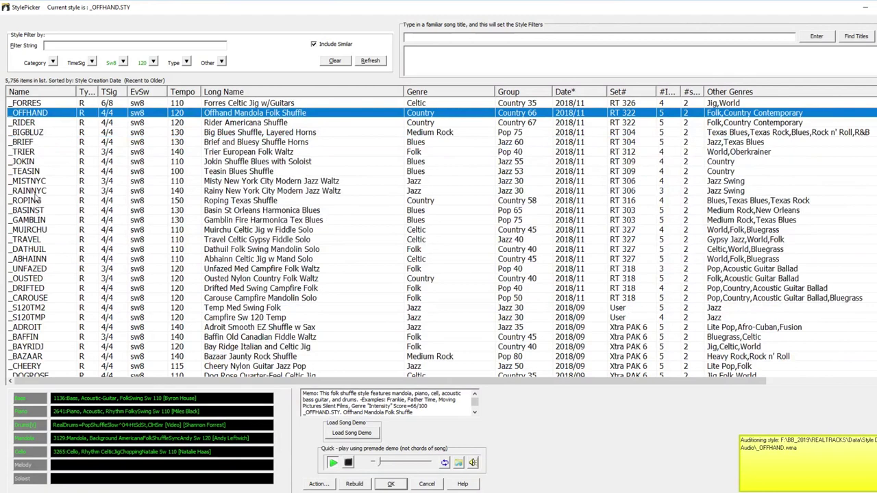
scroll(38, 200, down, 4)
click(29, 317)
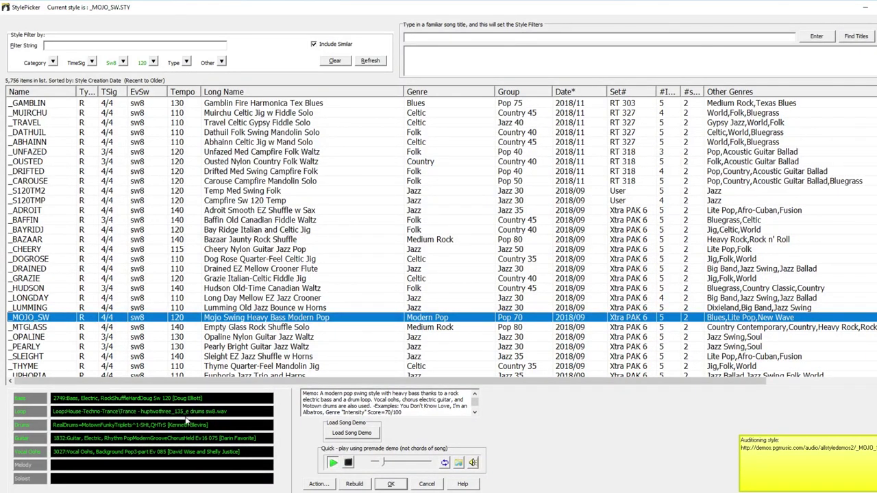
click(391, 484)
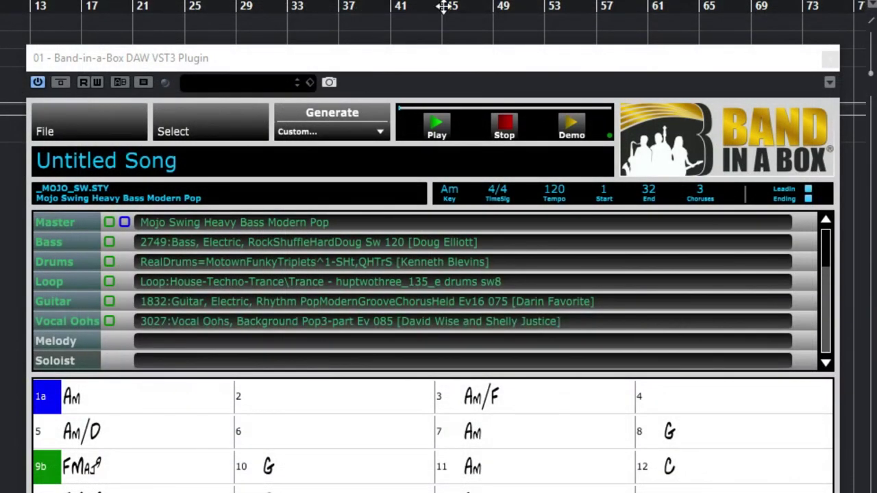
- Generate the Mojo Swing parts and drop them into the project at bar 1 as separate tracks
click(311, 109)
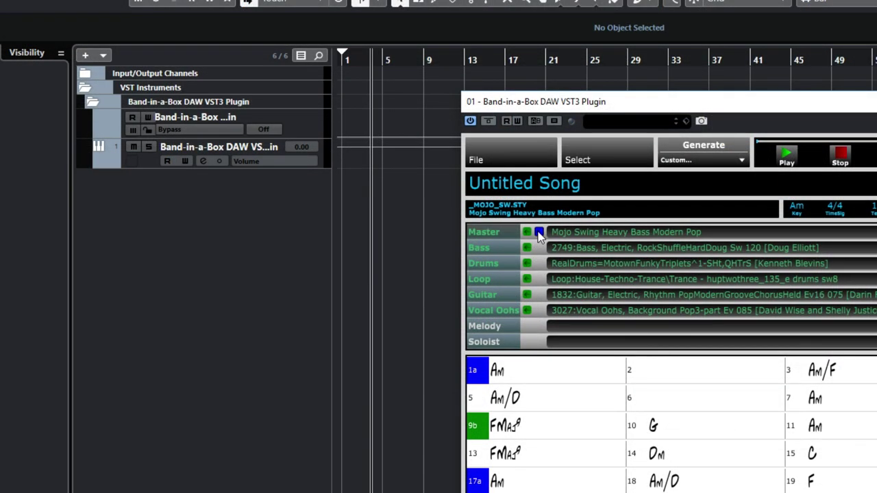
drag(540, 235, 355, 201)
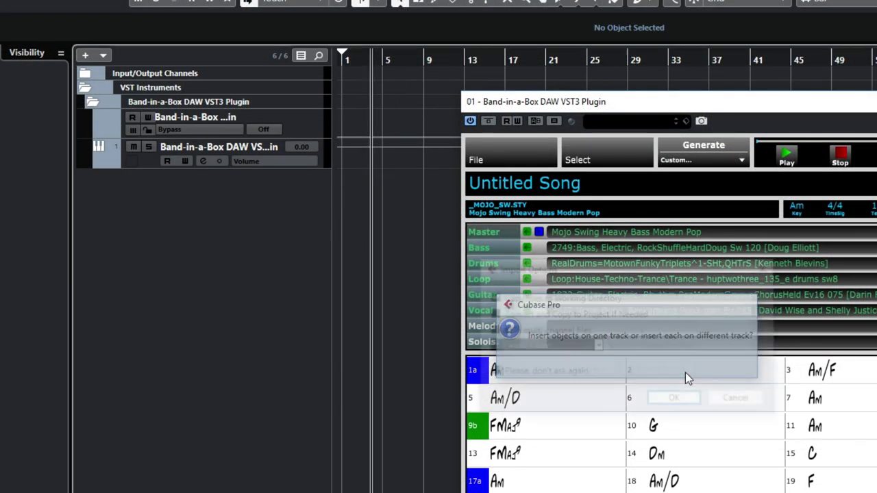
click(693, 408)
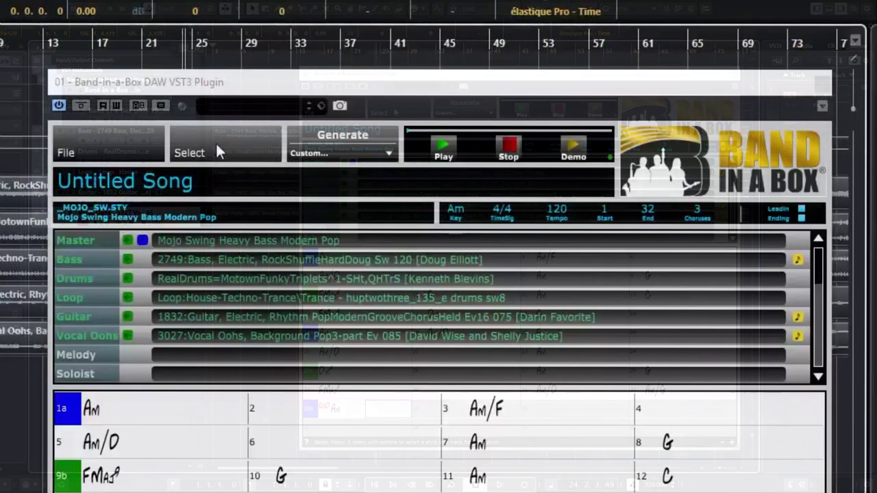
click(394, 111)
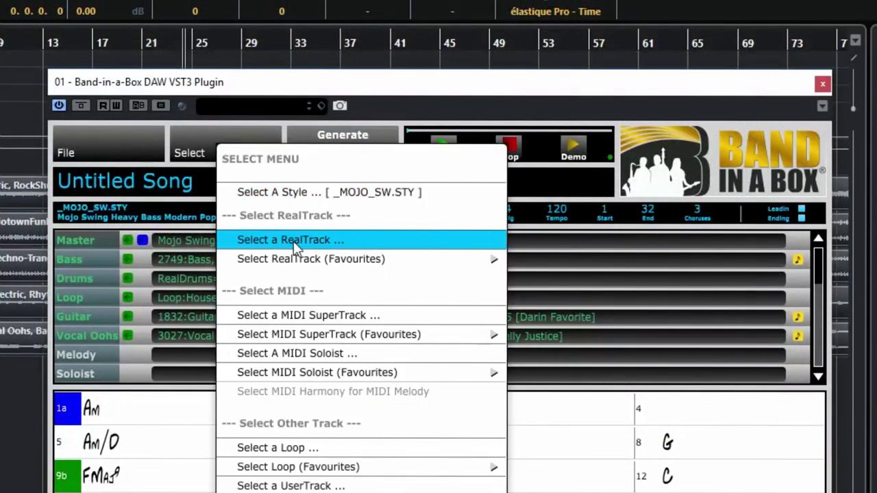
- Filter RealTracks by 'mandola sw 120' and assign 3129 Mandola Background AmericanaFolkShuffleSyncAndy Sw 120
click(293, 241)
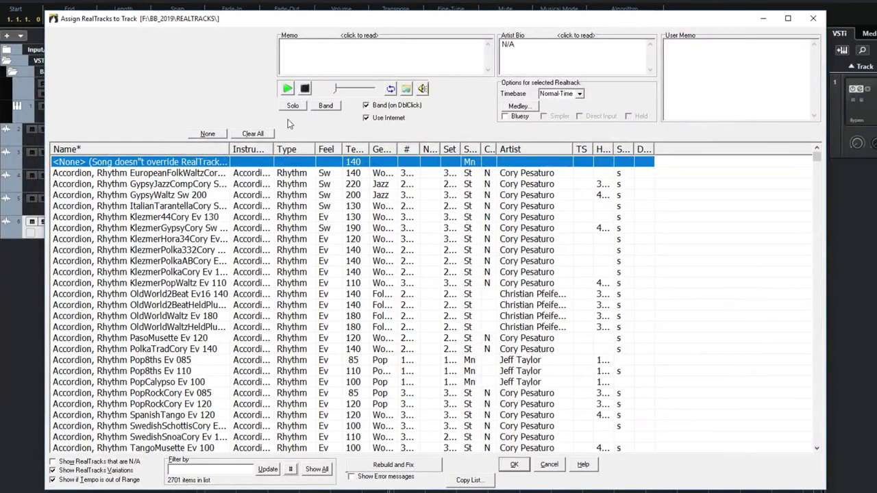
click(199, 470)
text(mandol)
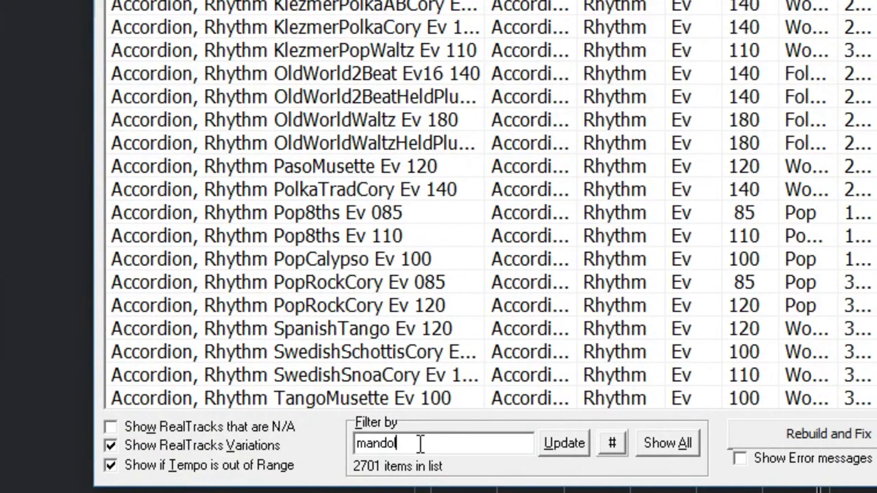
text(a sw 120)
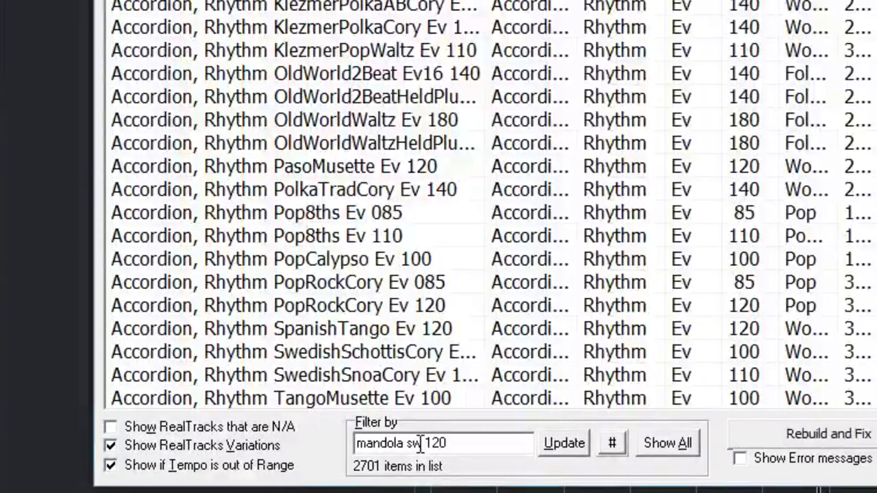
click(566, 453)
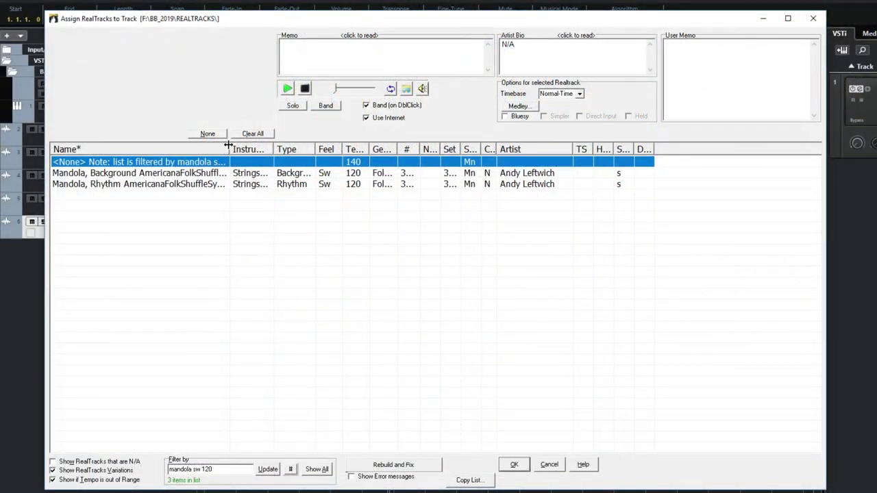
drag(230, 145, 327, 144)
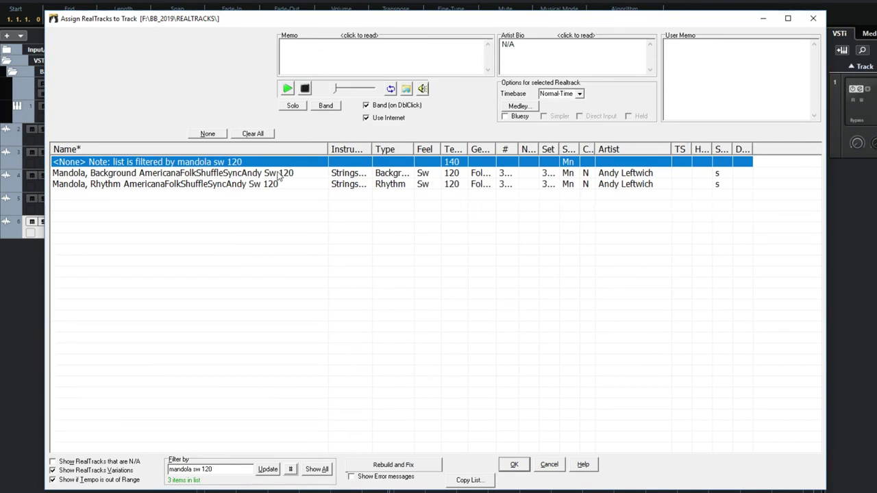
double_click(280, 175)
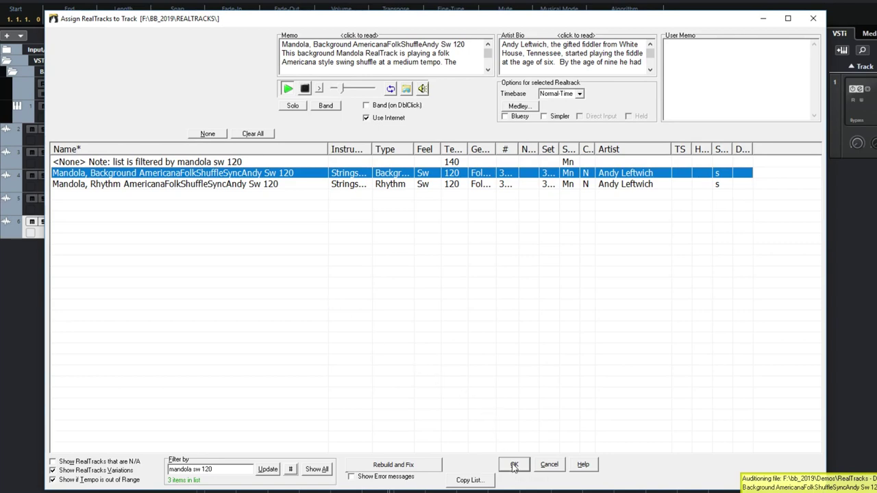
click(514, 465)
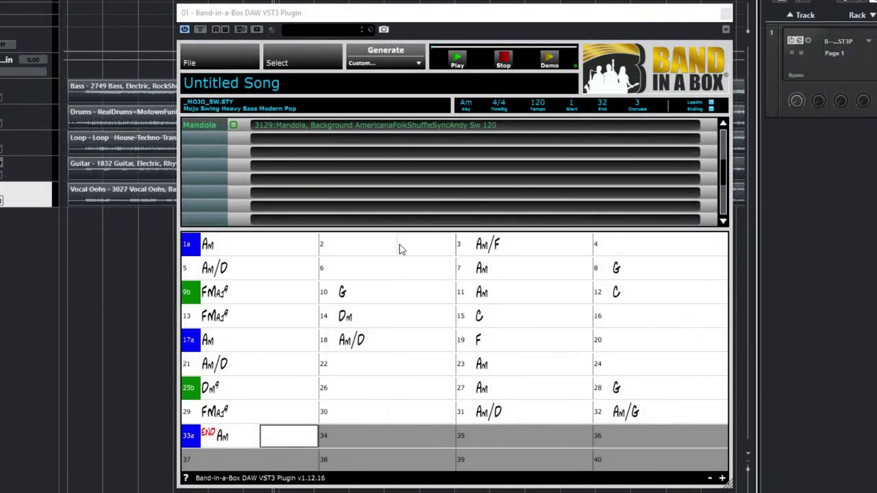
- Generate the Mandola part and drop it into the project at bar 1 below Vocal Oohs
right_click(201, 127)
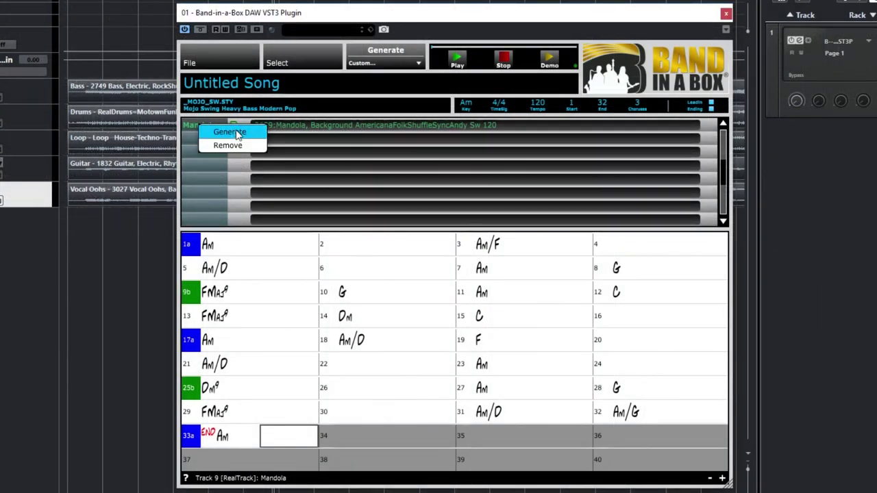
click(228, 132)
drag(495, 207, 315, 329)
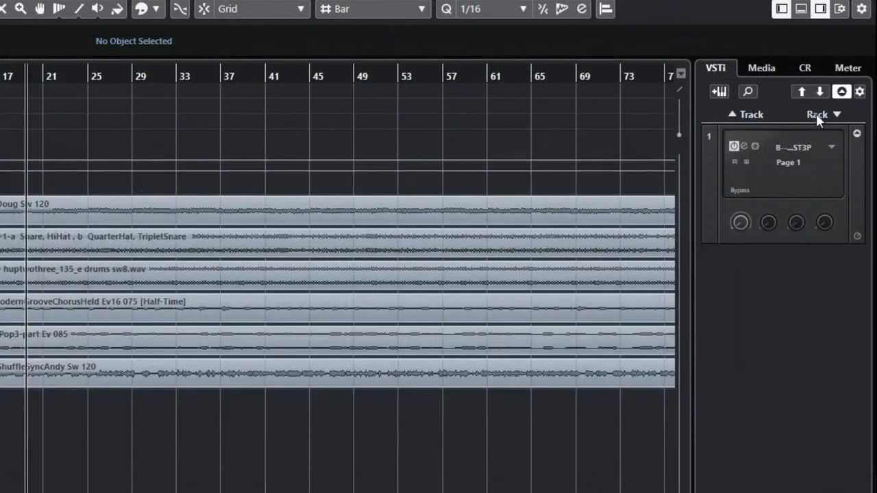
- Create a Mystic synth from the rack's Synth category on a new MIDI track with the Phasing Lead preset
click(838, 72)
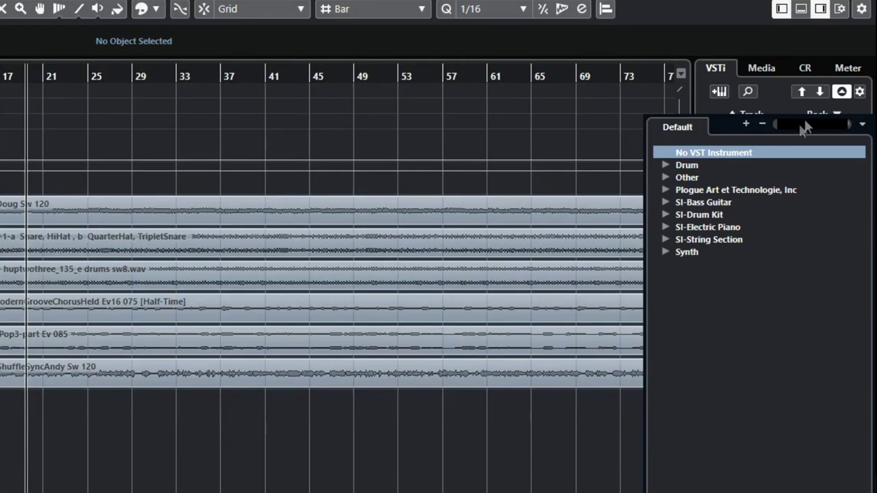
click(663, 251)
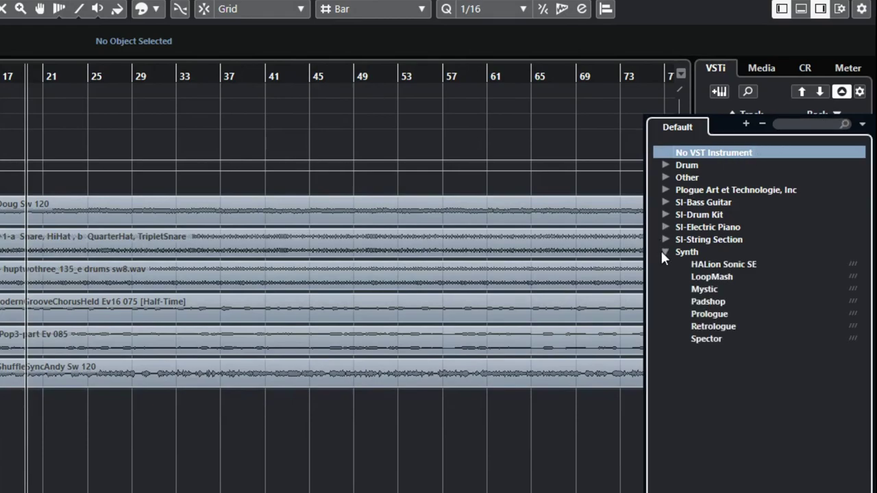
click(707, 289)
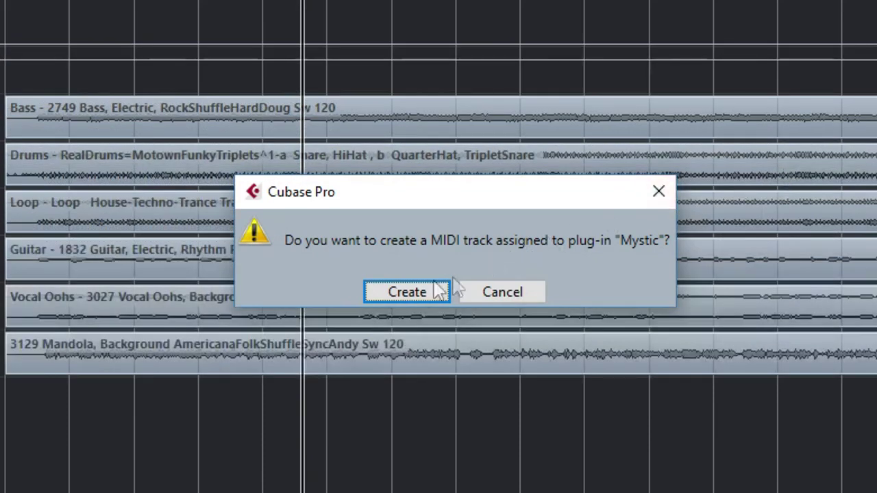
click(393, 300)
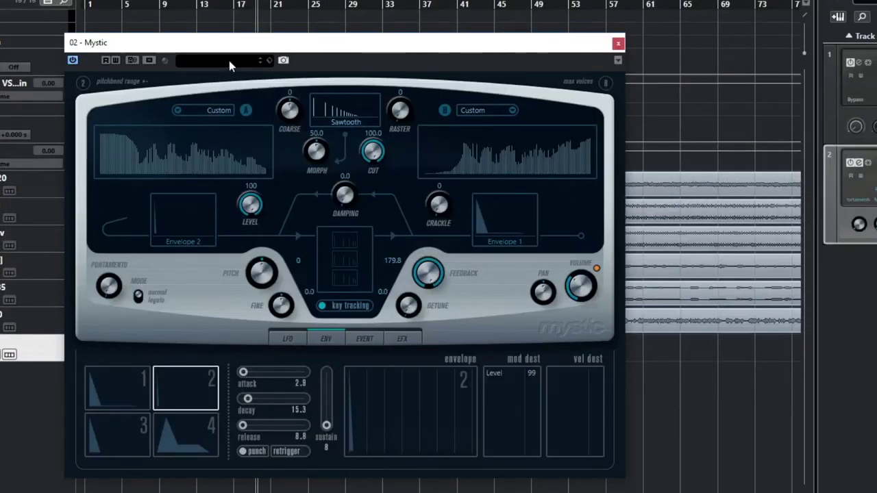
click(229, 60)
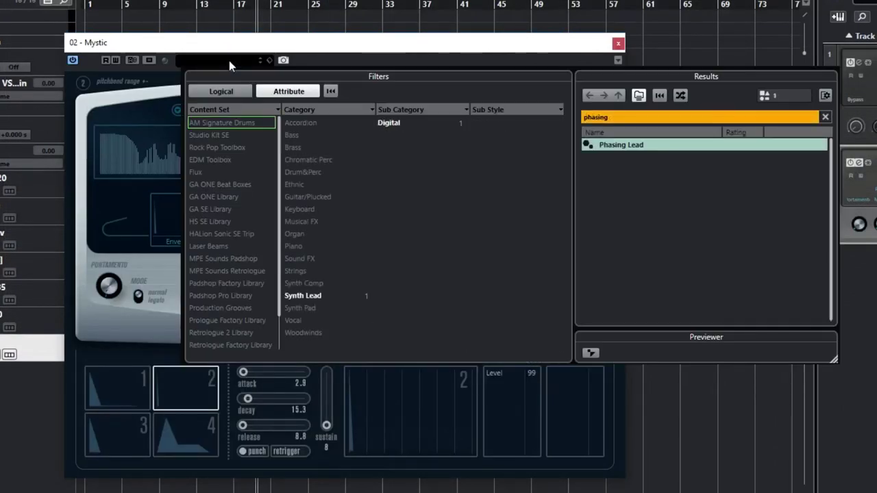
double_click(620, 145)
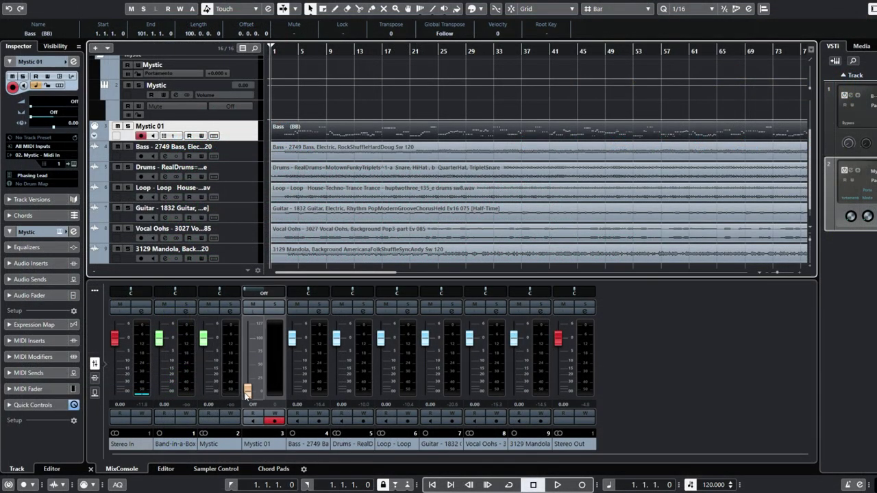
- Raise Mystic's MIDI volume to 127 and its channel fader, and trim the Mandola part to start at bar 17
drag(248, 384, 255, 306)
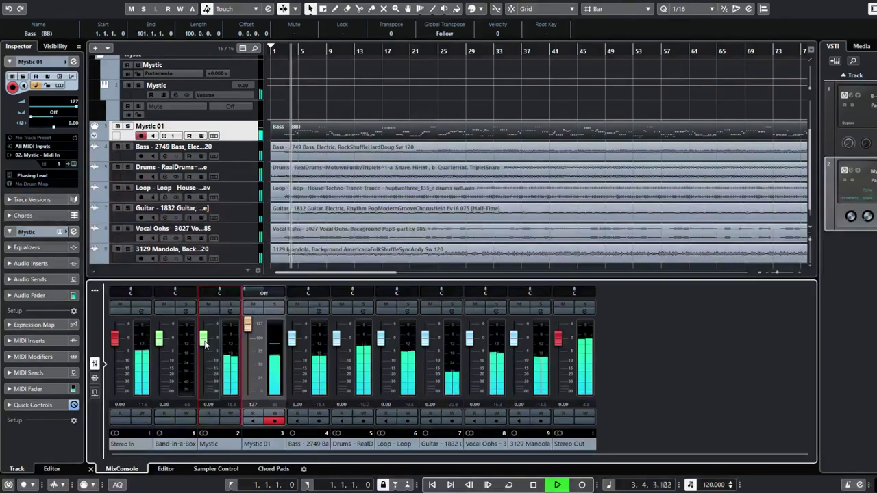
drag(204, 344, 205, 334)
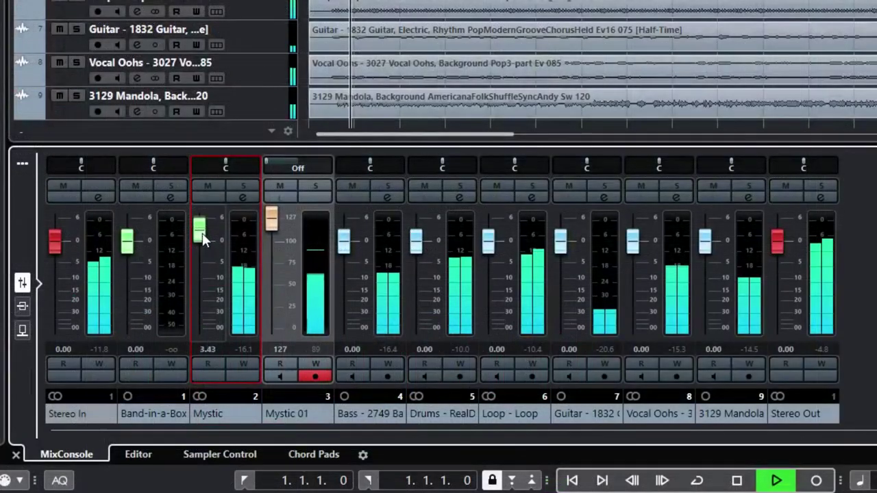
drag(202, 233, 202, 242)
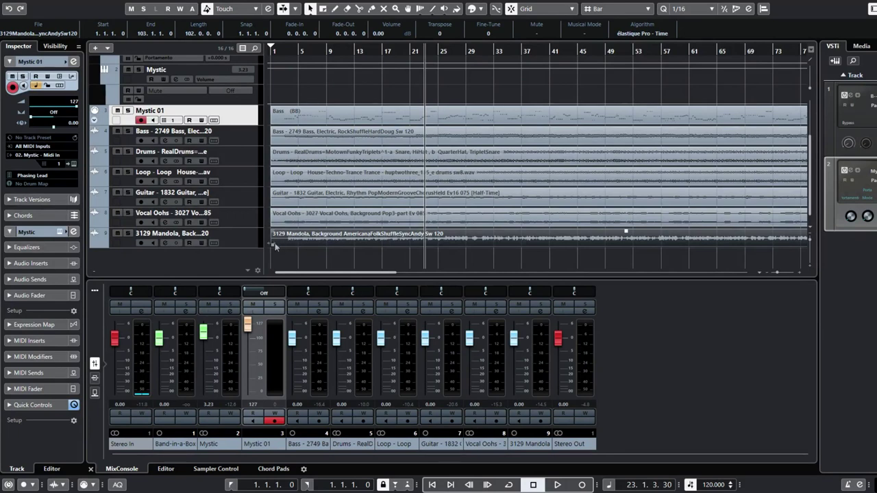
drag(272, 244, 383, 244)
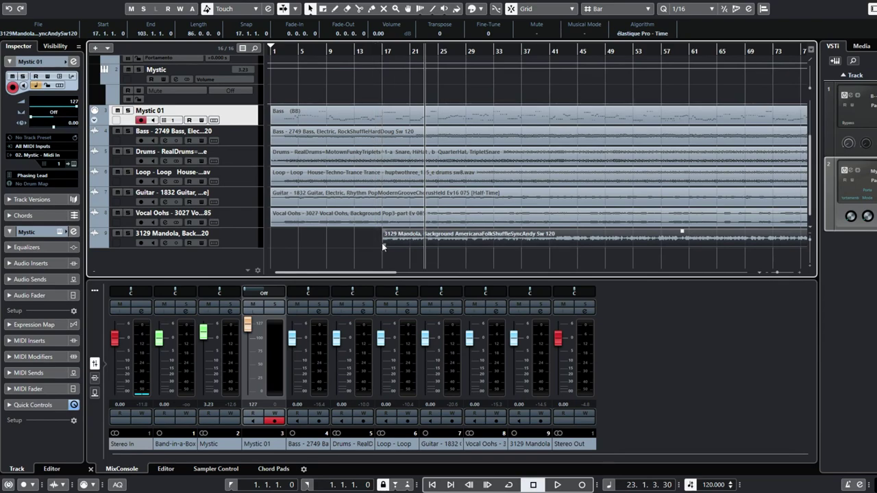
click(853, 98)
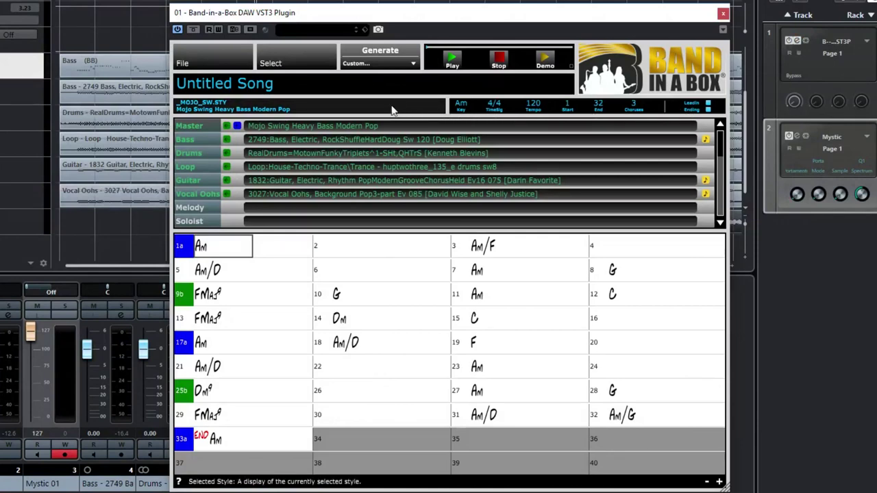
- Choose the Guitar, Slide, Soloist Blues Sw 120 RealTrack for riffs
click(305, 61)
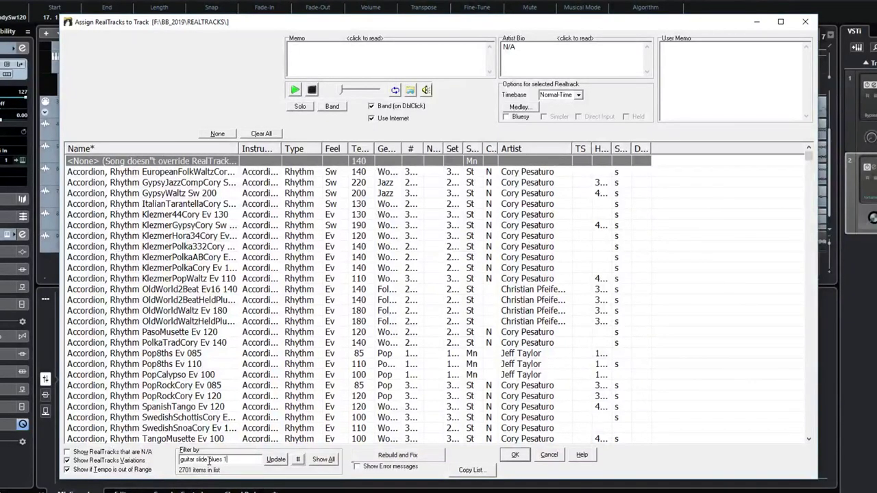
text(0)
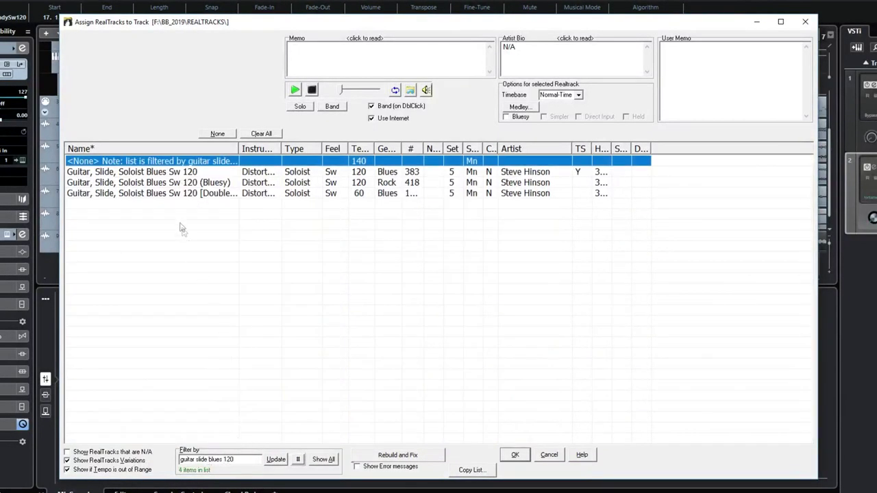
click(172, 172)
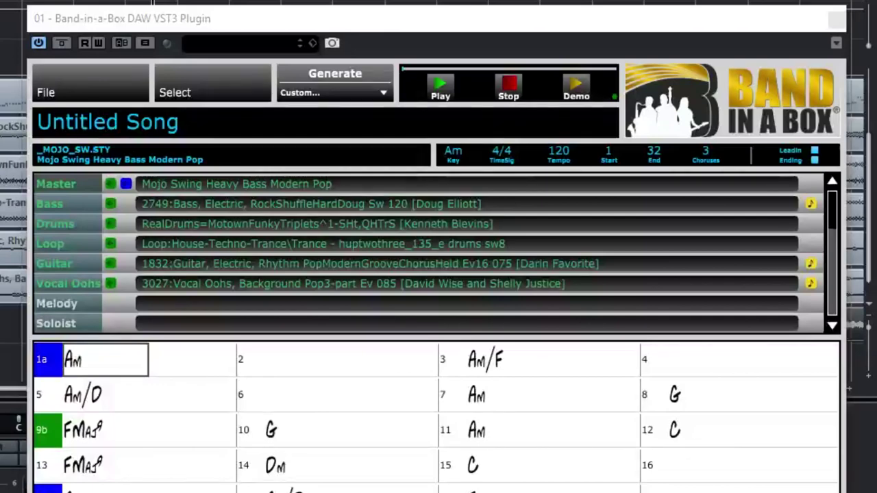
- Scroll the plugin's track list to Riff 1–7 and select bars 1–8 of the chord sheet
scroll(428, 254, down, 3)
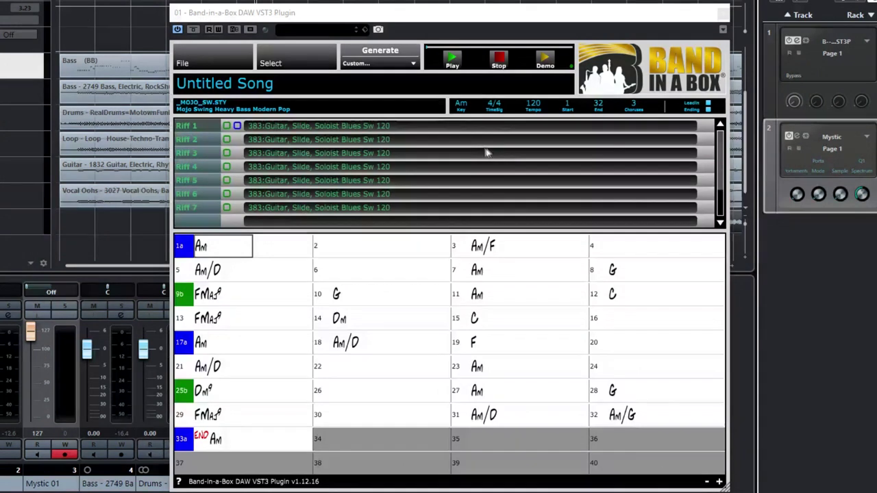
drag(226, 250, 678, 271)
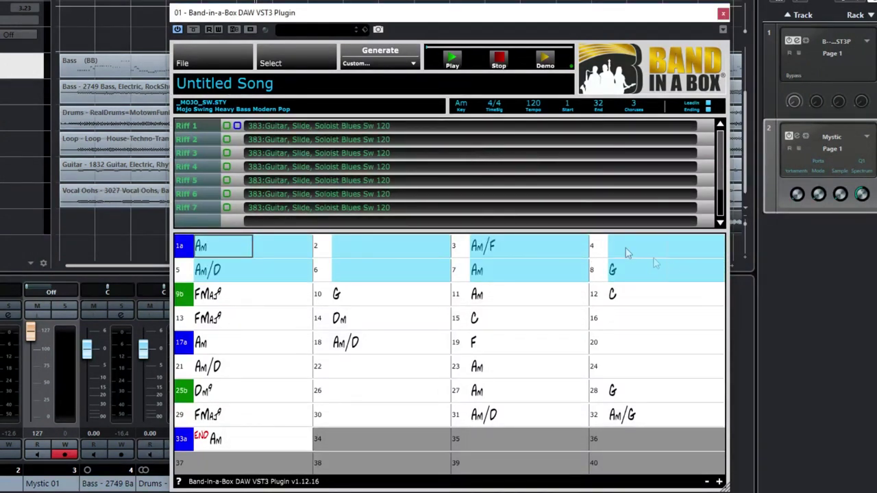
- Generate riffs for the selected bars 1–8 and drag the seven riffs into Cubase's track area
click(414, 64)
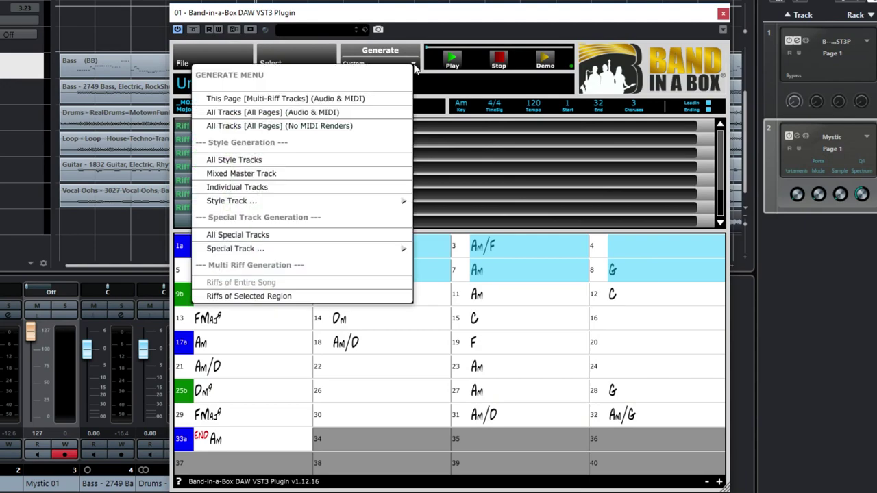
click(362, 296)
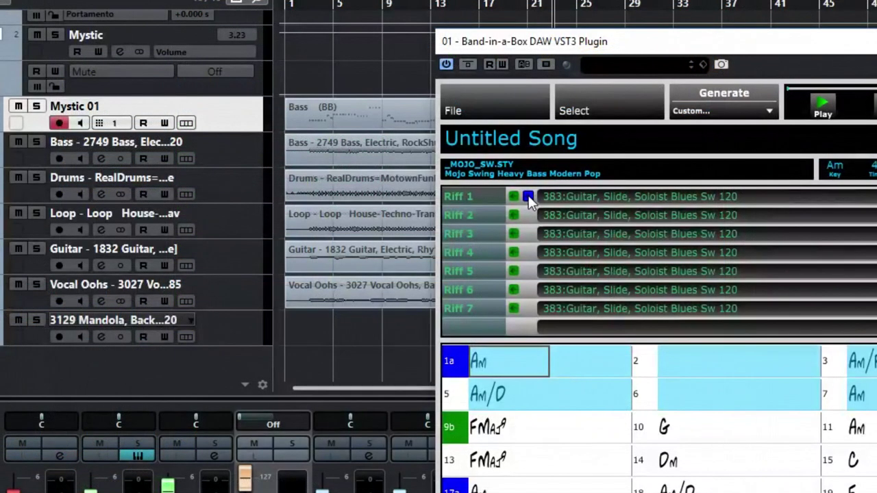
drag(528, 196, 287, 370)
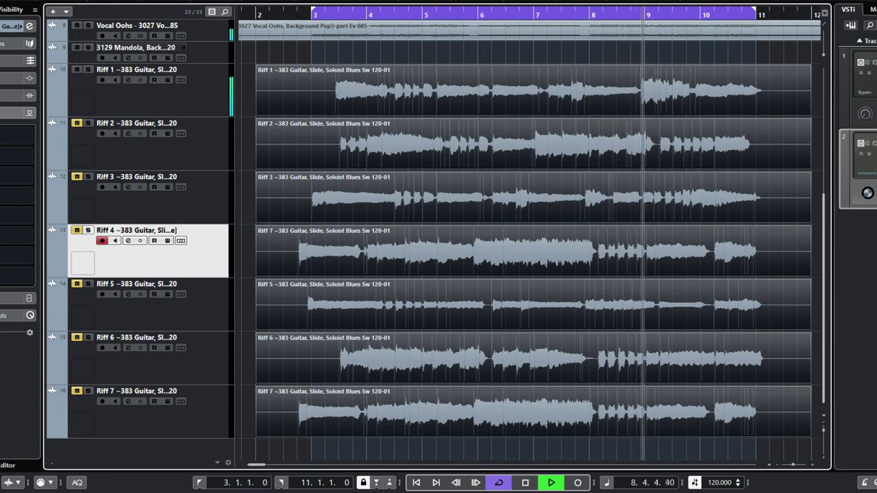
- Audition the riffs one at a time by toggling their mutes, stop playback, then select Riff 1–2
click(76, 70)
click(79, 124)
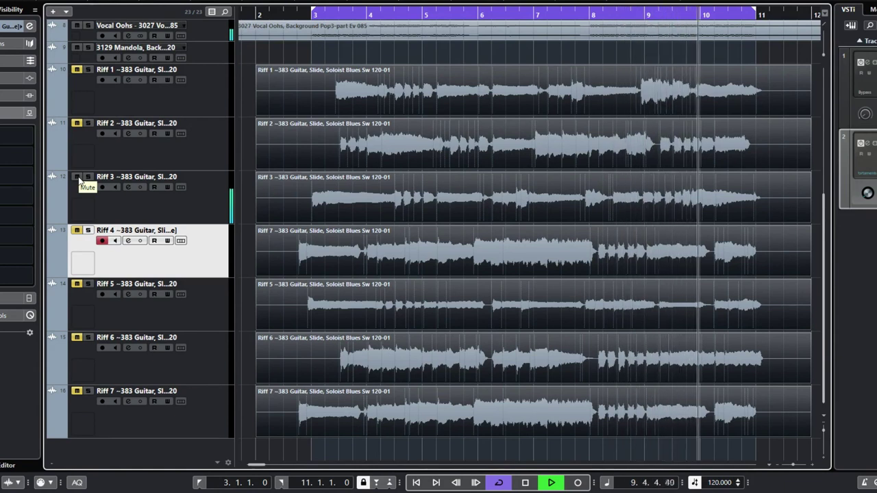
click(78, 176)
key(space)
click(187, 103)
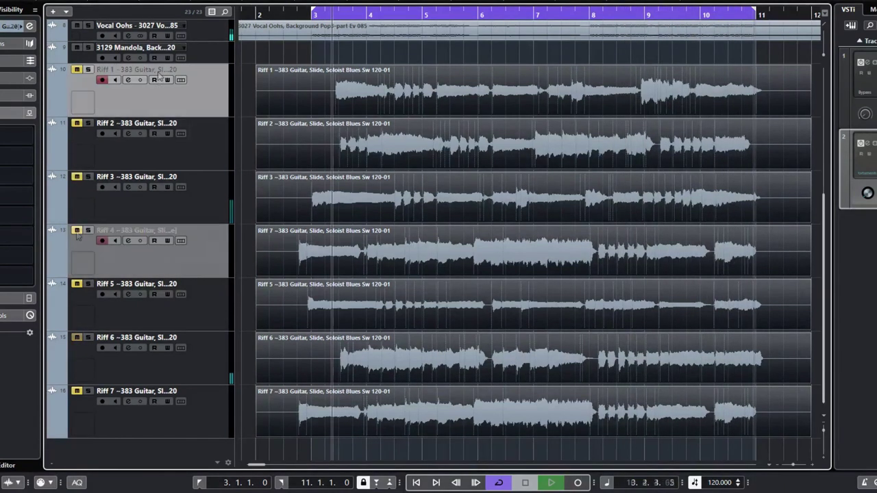
key(shift+Down)
- Remove the selected Riff 1 and Riff 2 tracks, confirming the deletion
right_click(187, 100)
click(226, 145)
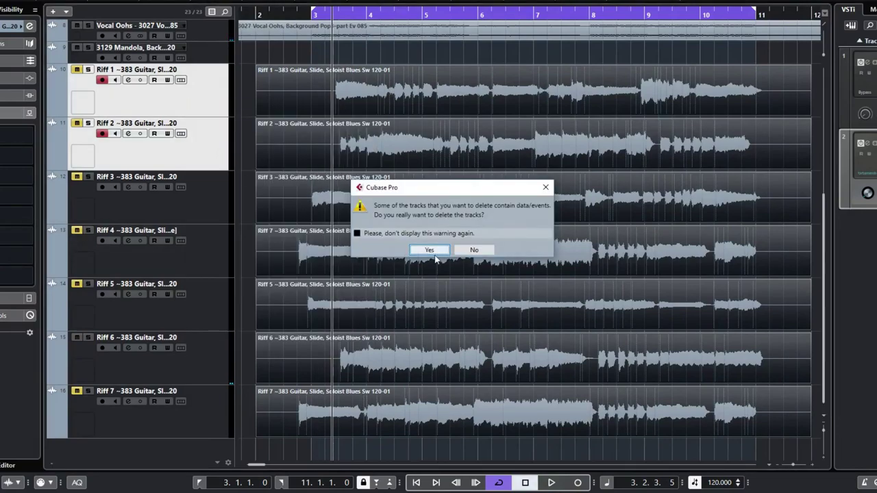
click(431, 250)
- Select Riff 4 through Riff 7 and remove those tracks, confirming the deletion
click(204, 248)
shift+click(215, 405)
right_click(211, 252)
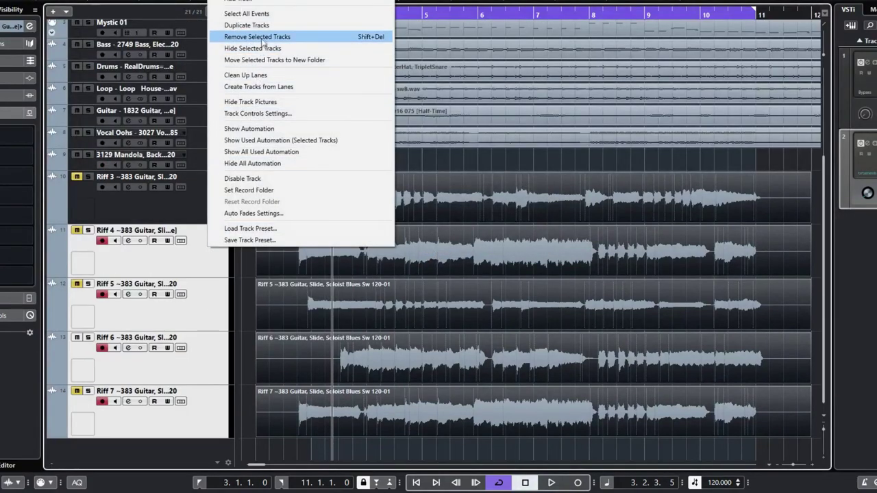
click(236, 50)
click(414, 252)
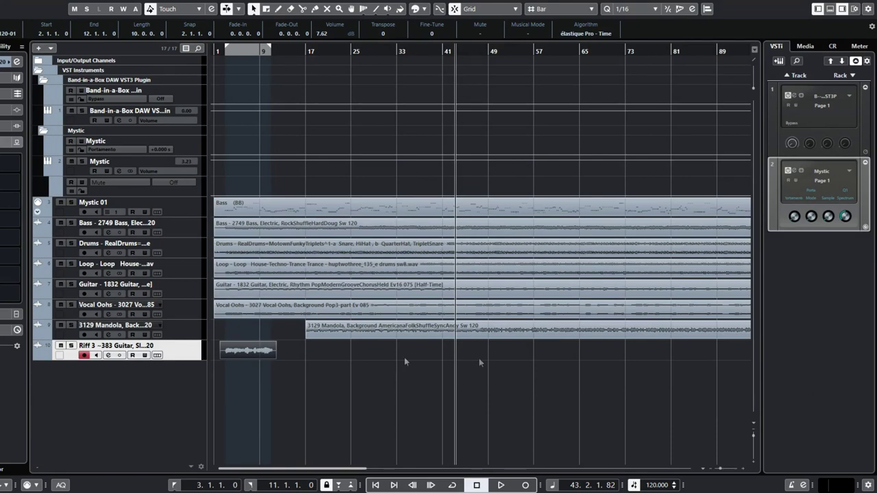
- Add an FX track named REVERB with the RoomWorks effect
right_click(114, 414)
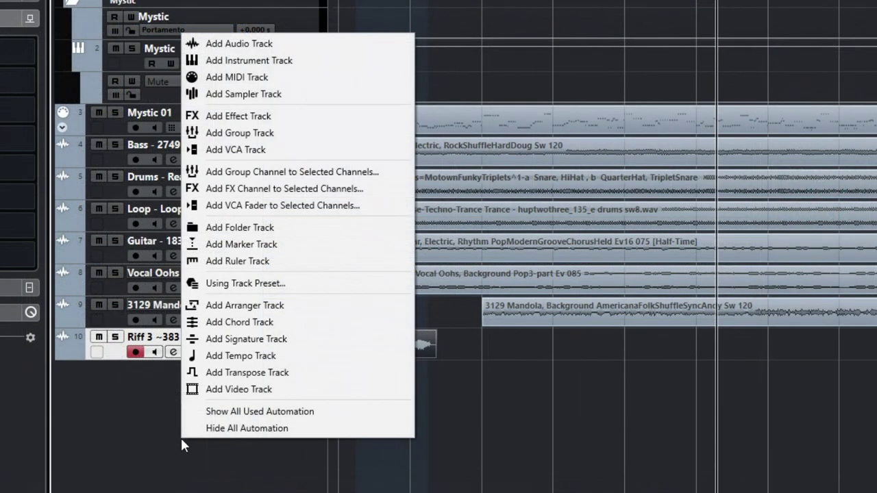
click(263, 117)
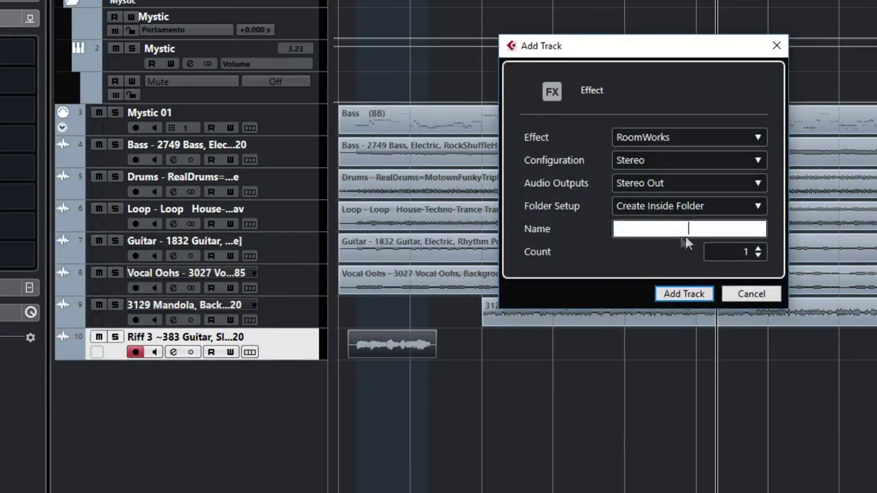
text(REVERB)
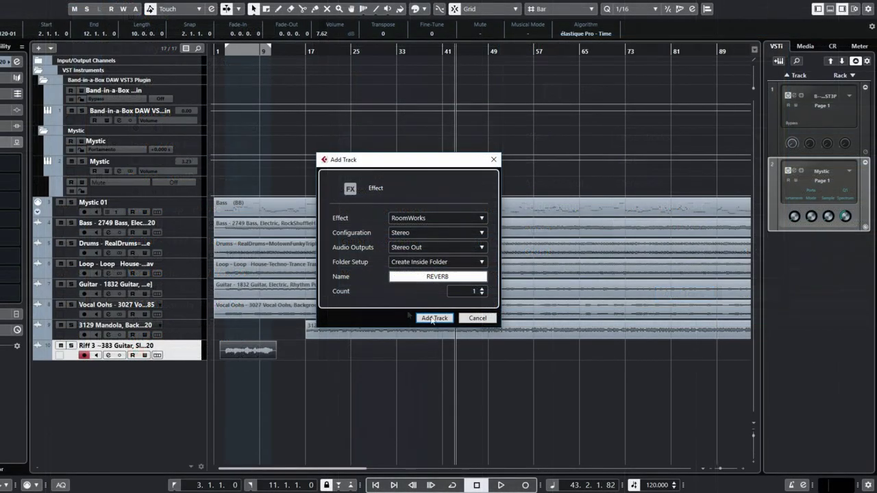
click(684, 294)
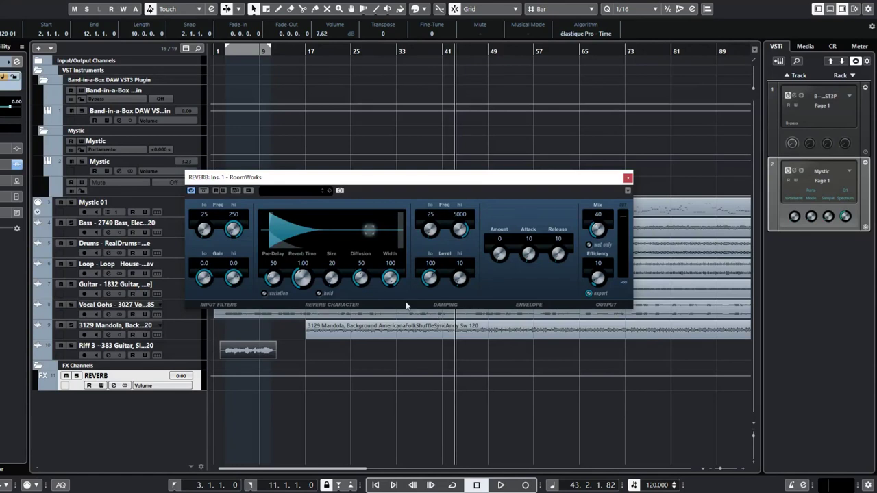
- Load the Room Oil Tank preset in RoomWorks and raise its mix to 100, fully wet
click(297, 189)
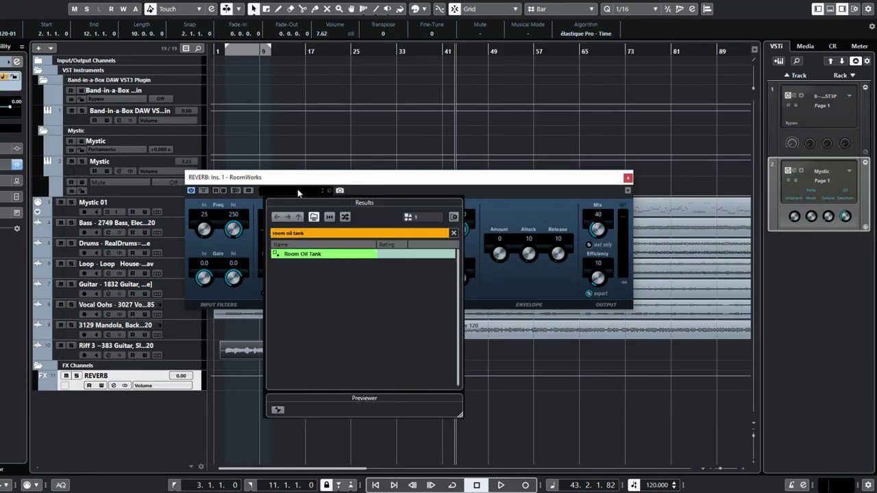
double_click(319, 255)
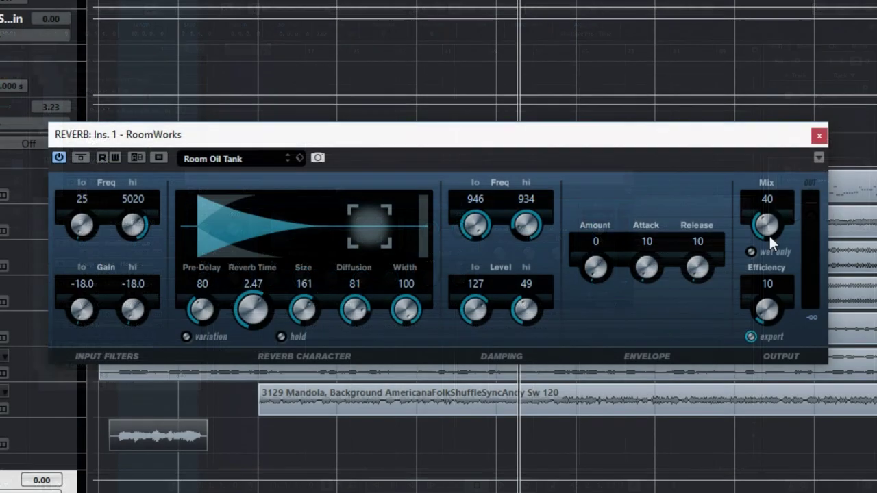
drag(597, 232, 595, 150)
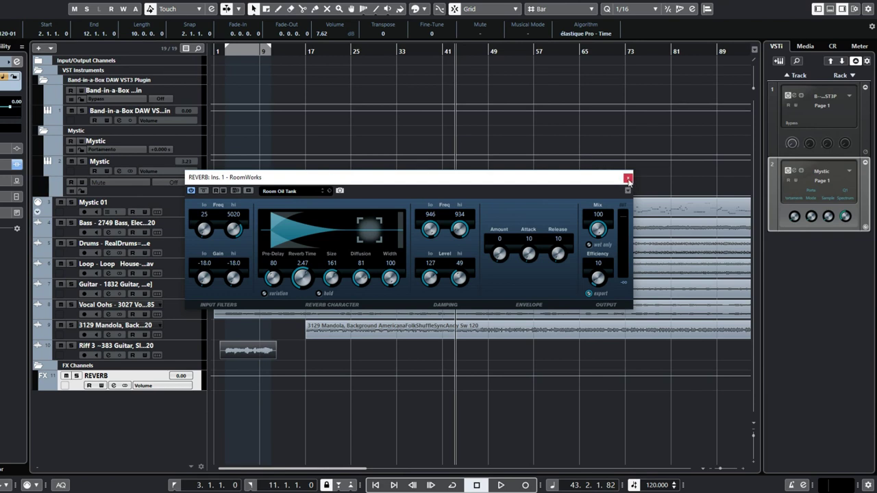
click(628, 179)
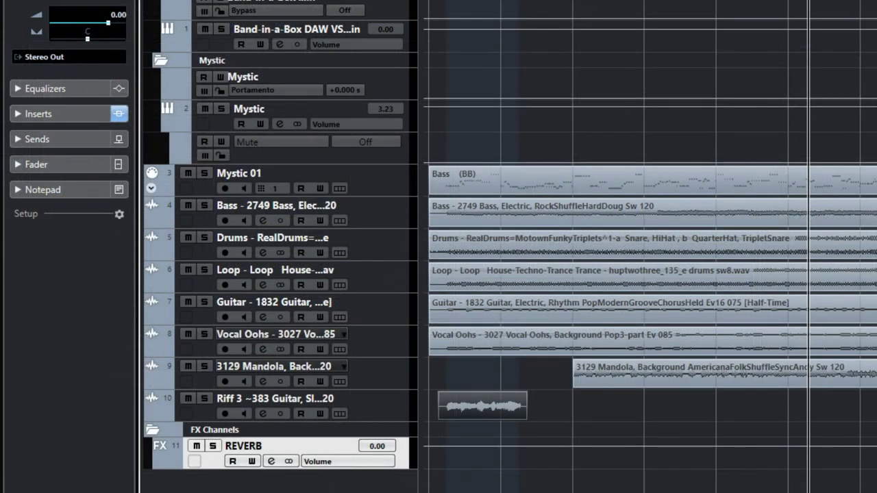
- Route send 1 of Vocal Oohs, Mandola and Riff 3 to the REVERB channel
click(291, 336)
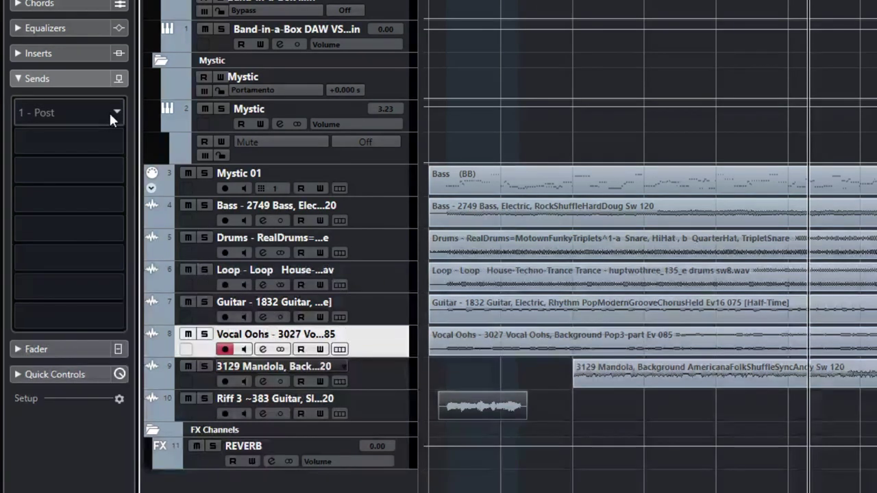
click(110, 115)
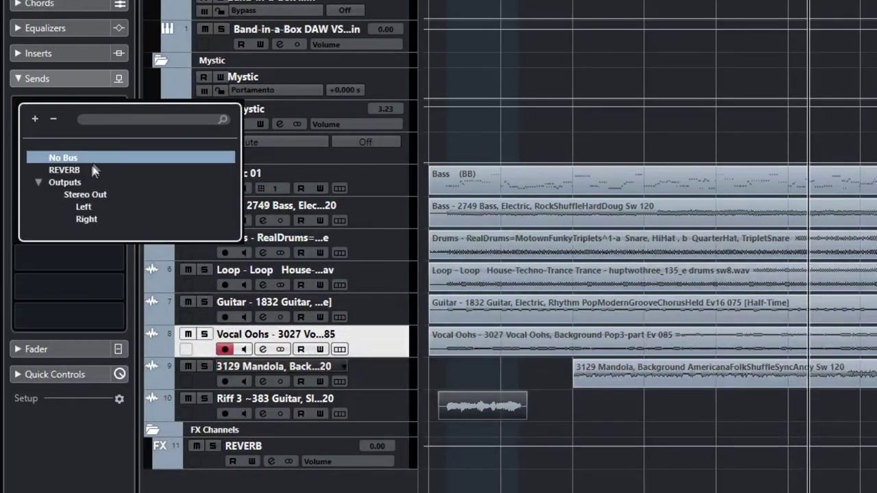
click(91, 170)
key(Down)
click(90, 110)
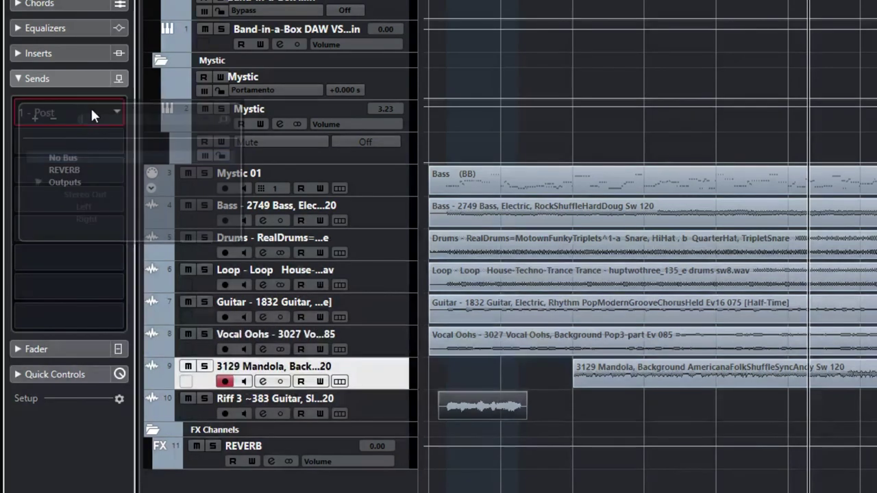
click(86, 169)
key(Down)
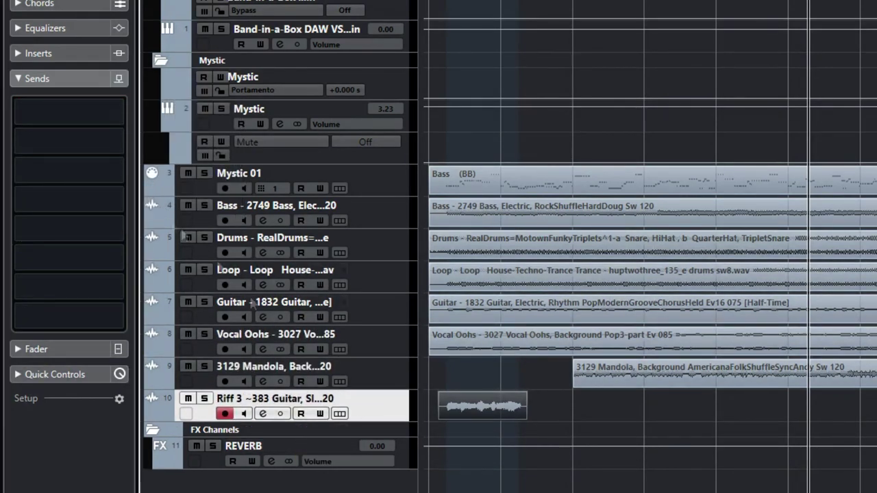
click(80, 116)
click(91, 169)
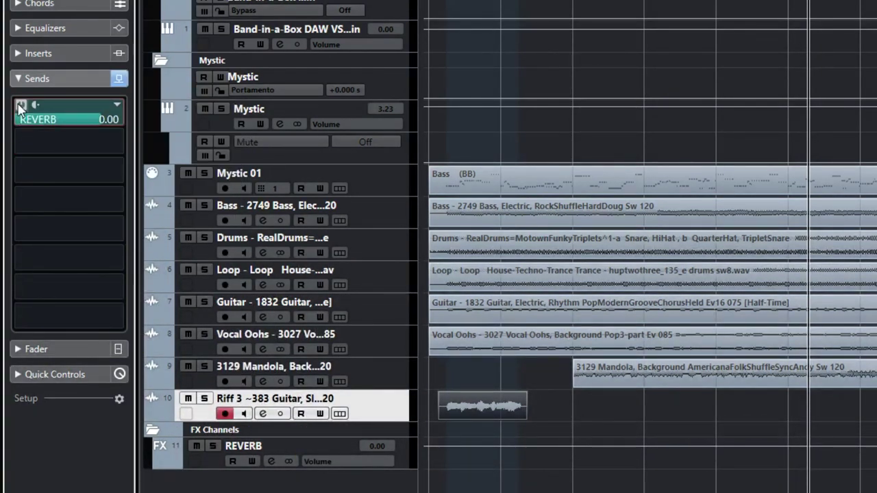
- Lower the REVERB send levels on the Mandola and Riff 3 tracks
key(Up)
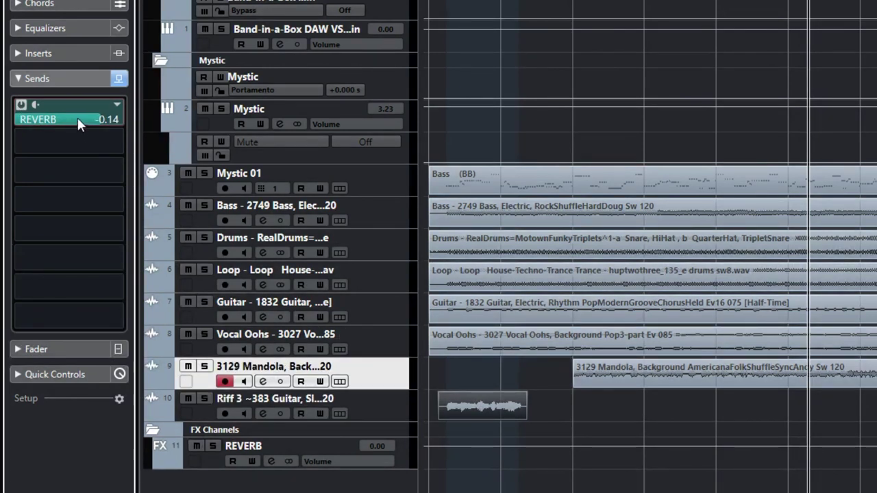
drag(77, 120, 18, 121)
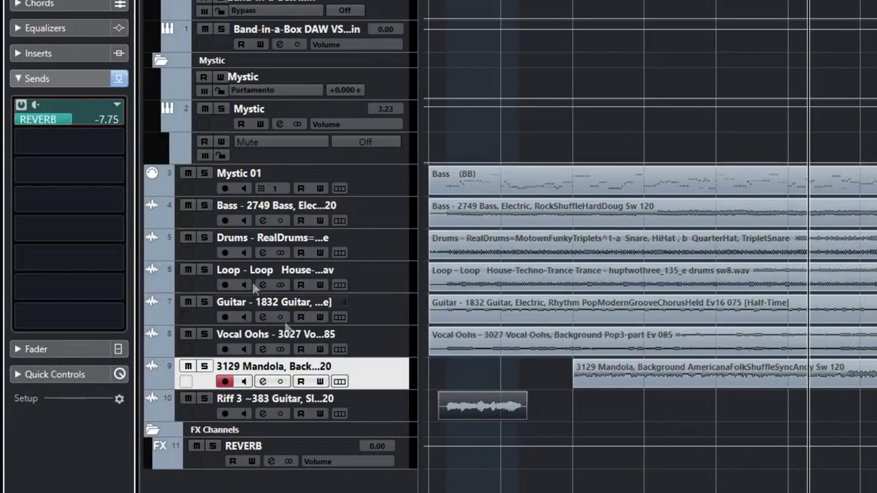
key(Down)
drag(93, 121, 39, 127)
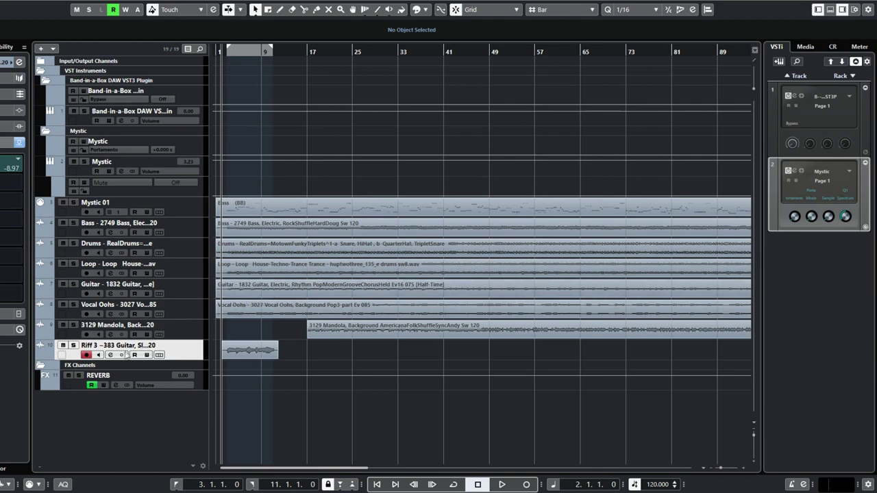
- Load a Standard Compressor on Riff 3, enter -2, set ratio 4:1 and disable auto make-up
click(110, 355)
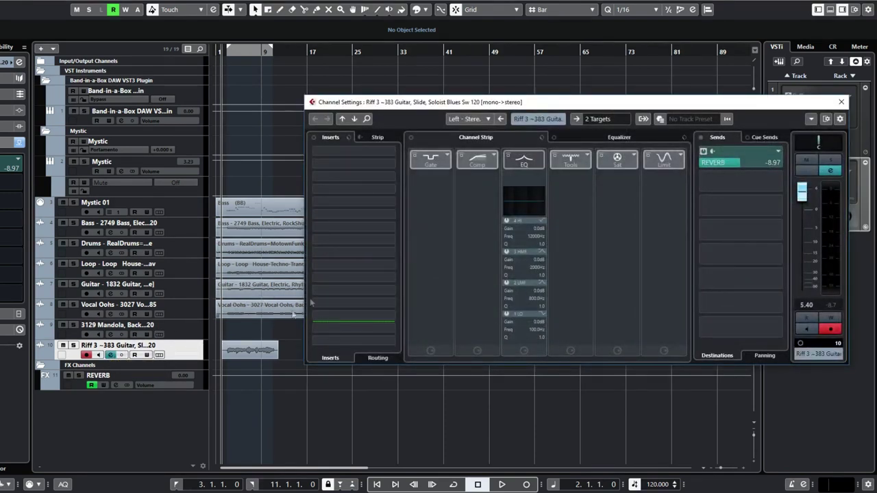
click(494, 155)
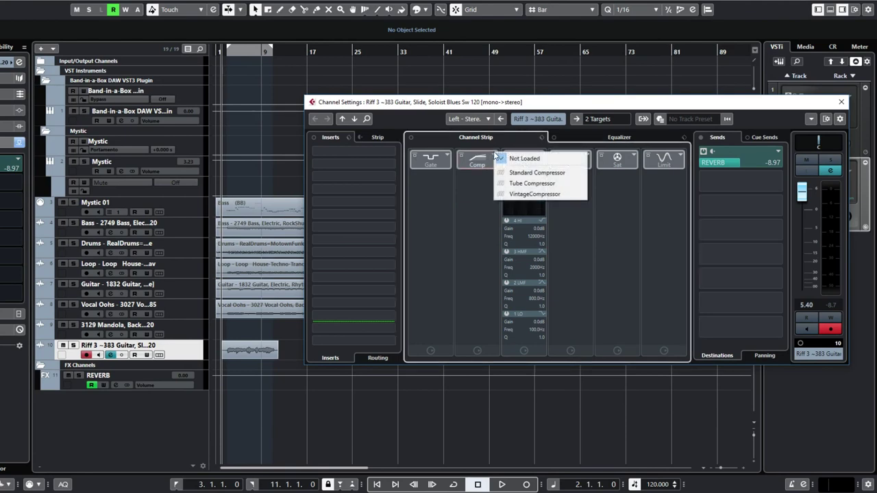
click(536, 176)
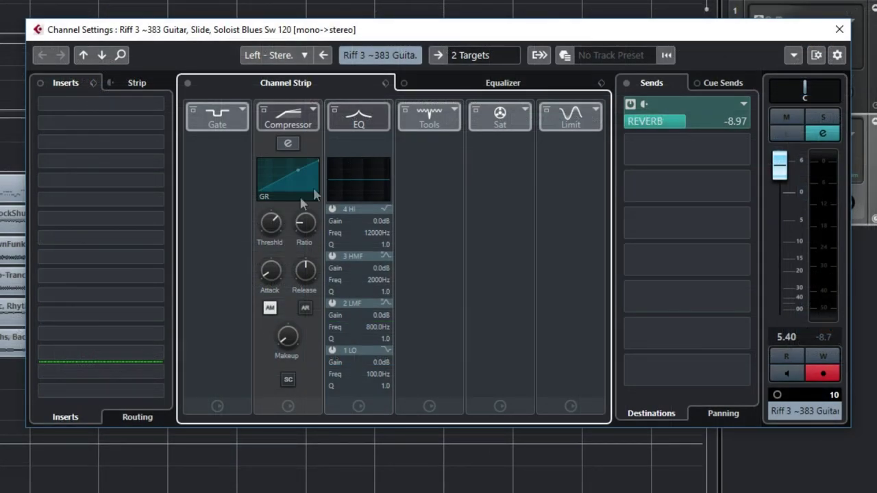
mouse_move(265, 241)
text(-2)
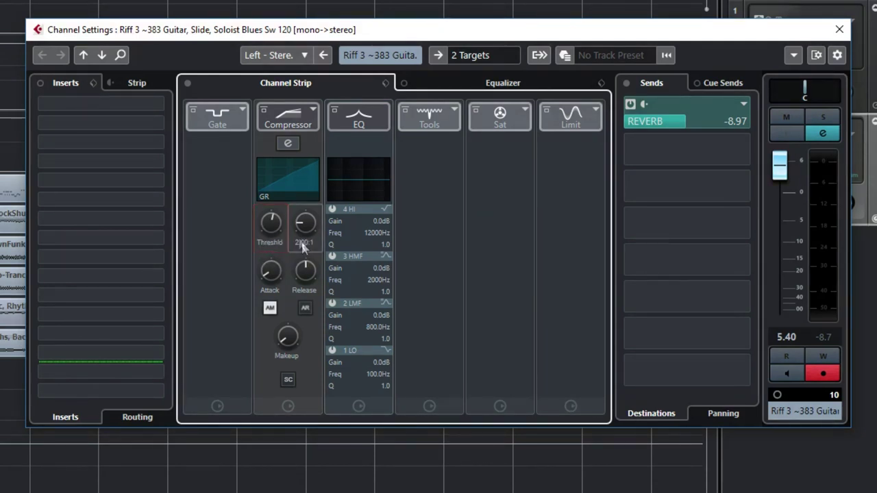
mouse_move(310, 251)
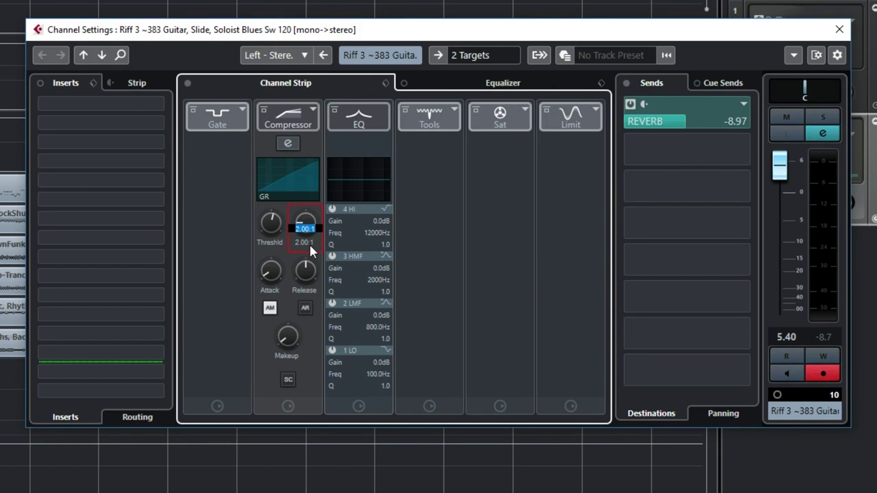
text(4)
key(Return)
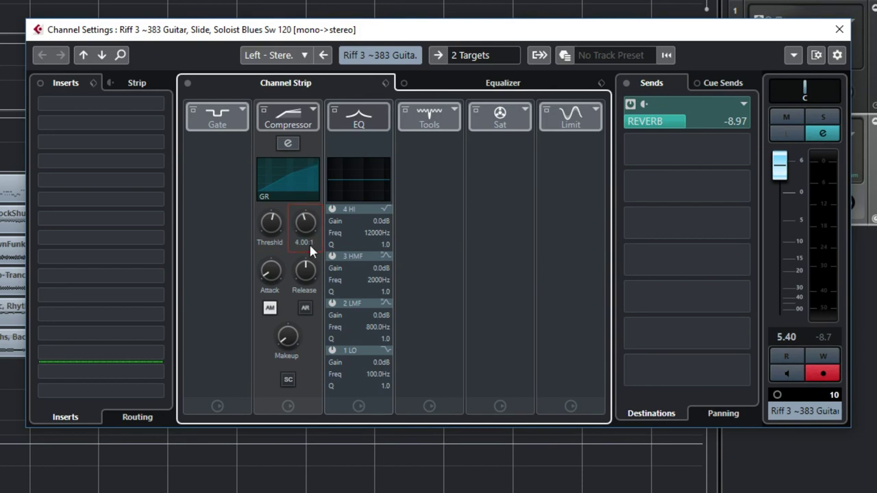
click(267, 310)
- Insert the StereoDelay effect into Riff 3's first insert slot
click(134, 103)
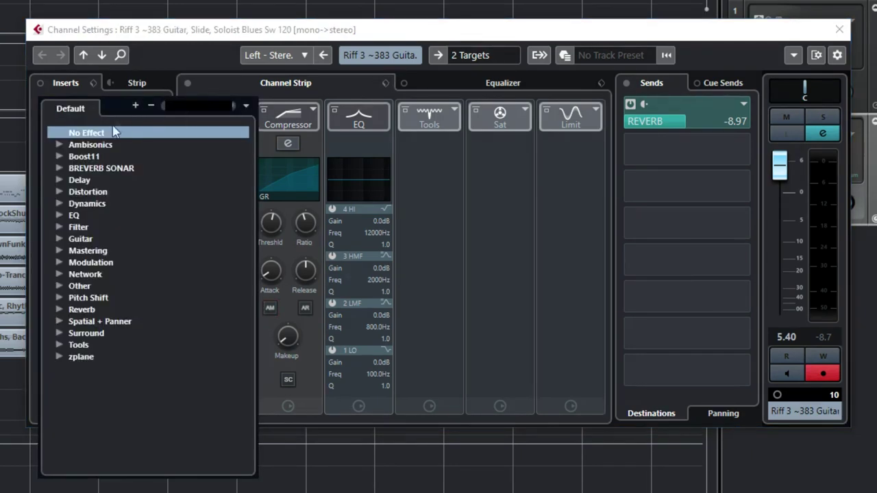
click(59, 180)
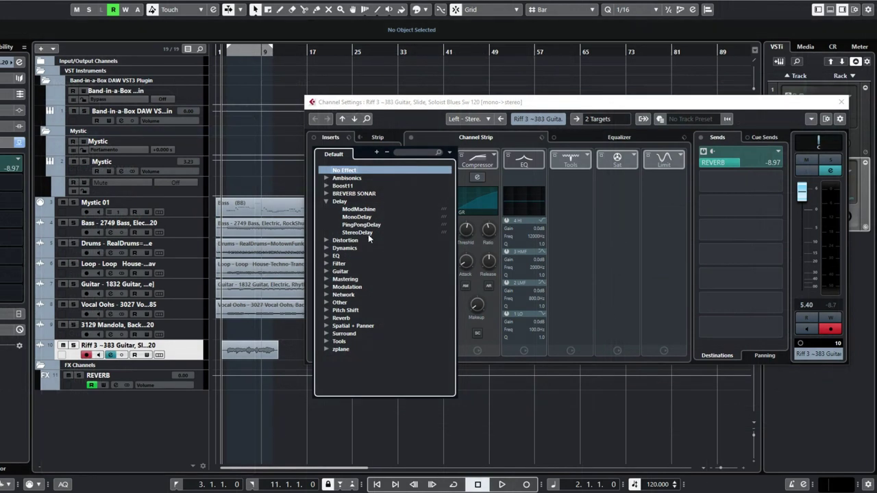
click(368, 234)
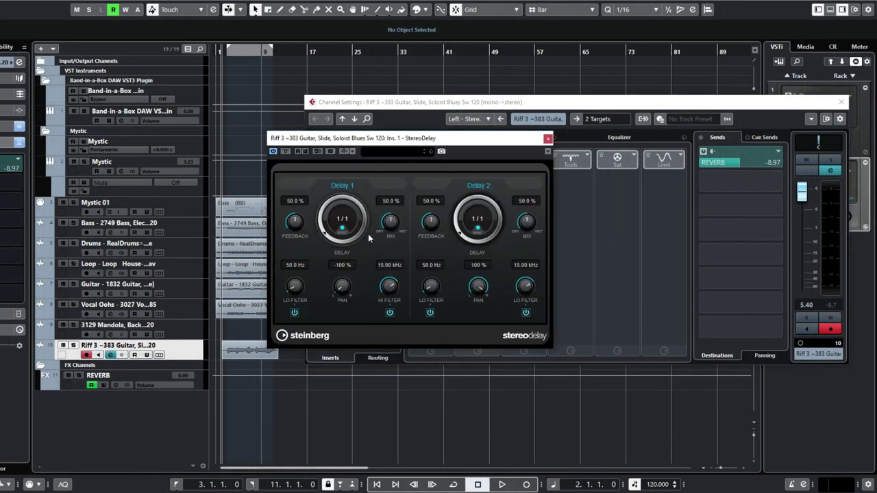
- Load the Stereo Spread preset and set both Delay 1 and Delay 2 mix to 20%
click(383, 154)
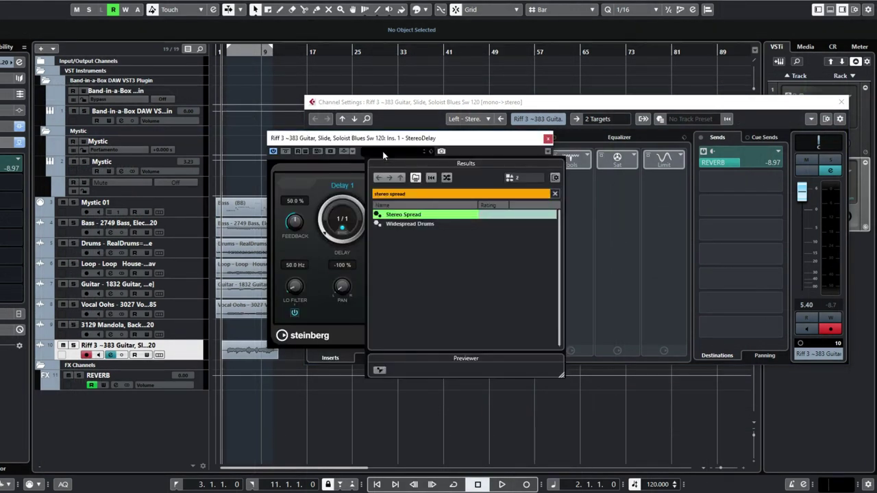
double_click(415, 215)
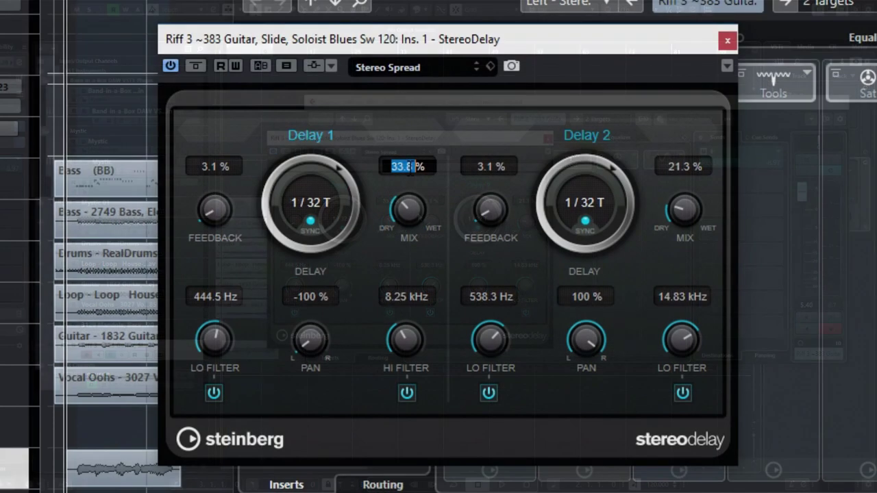
text(20)
key(Return)
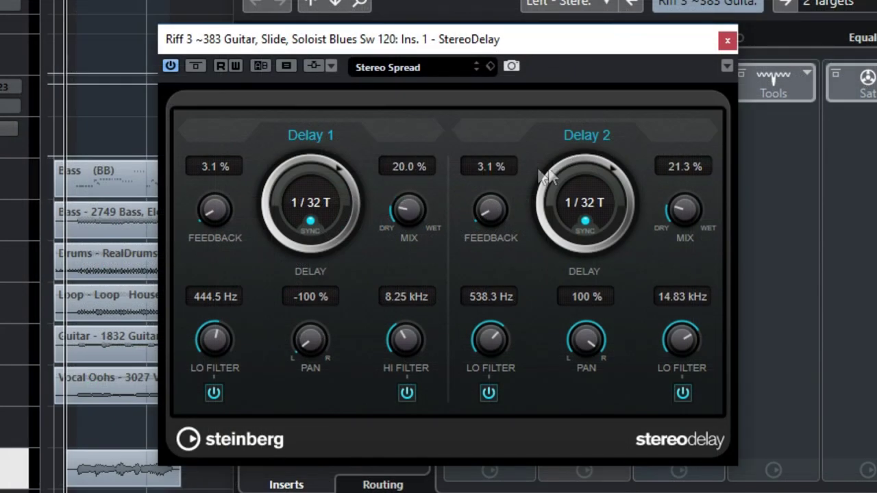
click(683, 166)
text(20)
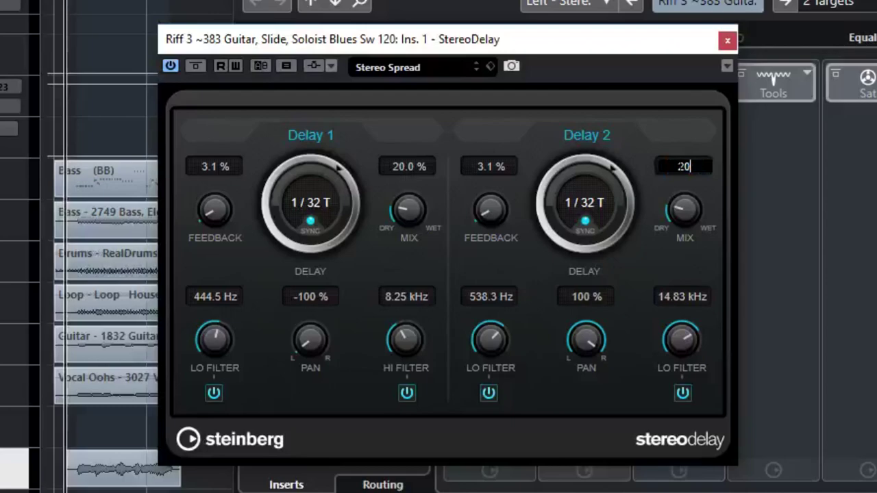
key(Return)
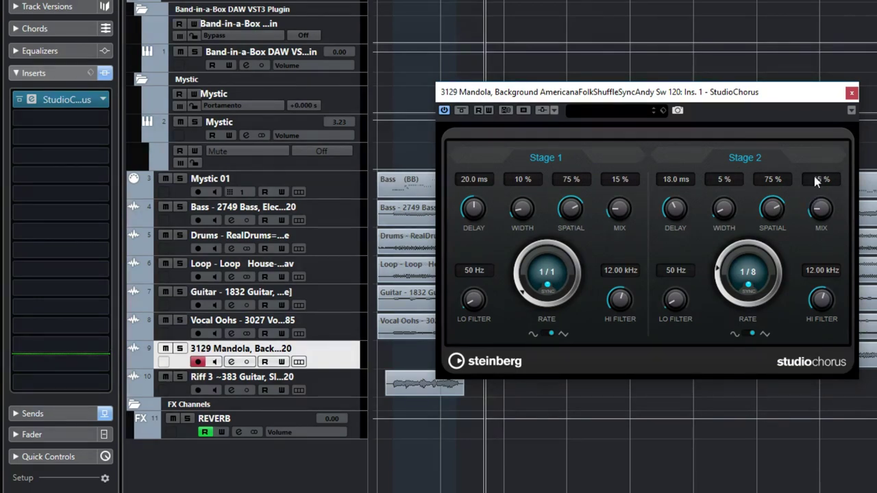
- Close the StudioChorus window, keeping the Mandola chorus settings
click(852, 94)
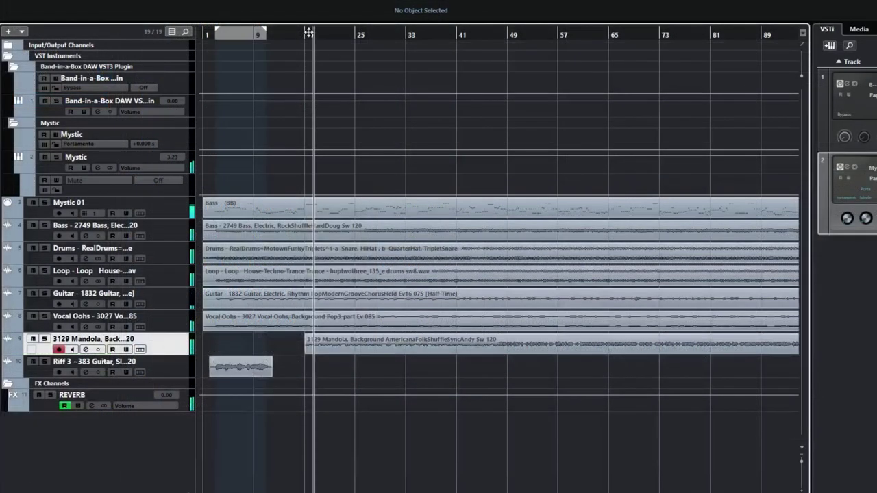
- Open the Band-in-a-Box plugin from VSTi rack slot 1 to show the song's chord sheet
click(850, 85)
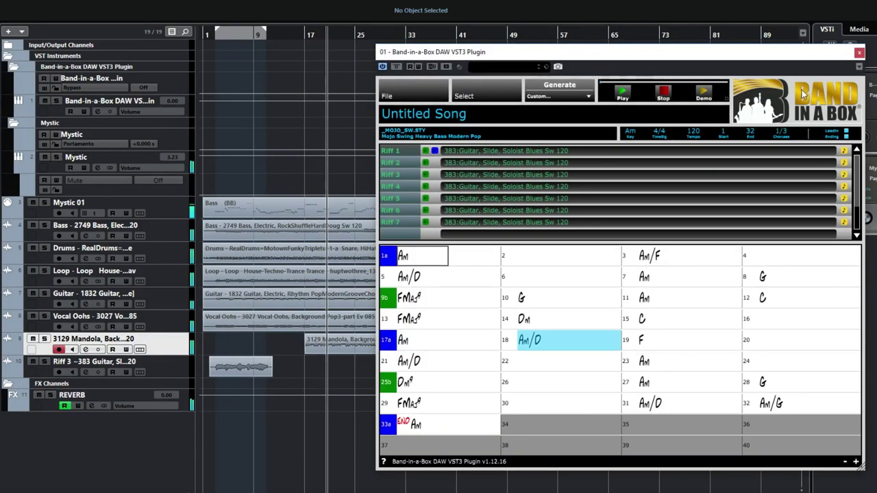